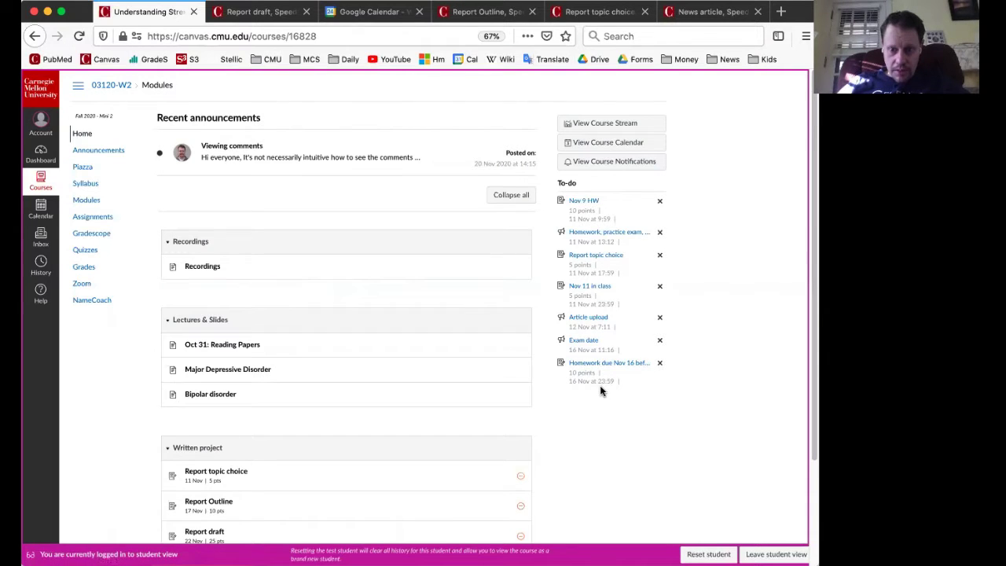
# Step: Open the course's Assignments list and scroll down to the Upcoming assignments
pyautogui.scroll(-1, 418, 329)
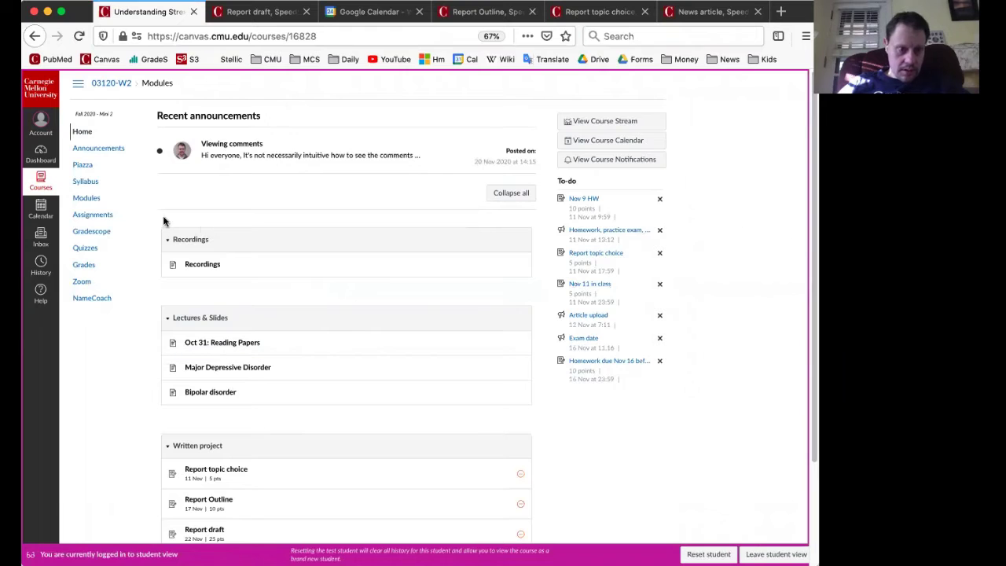
pyautogui.click(122, 223)
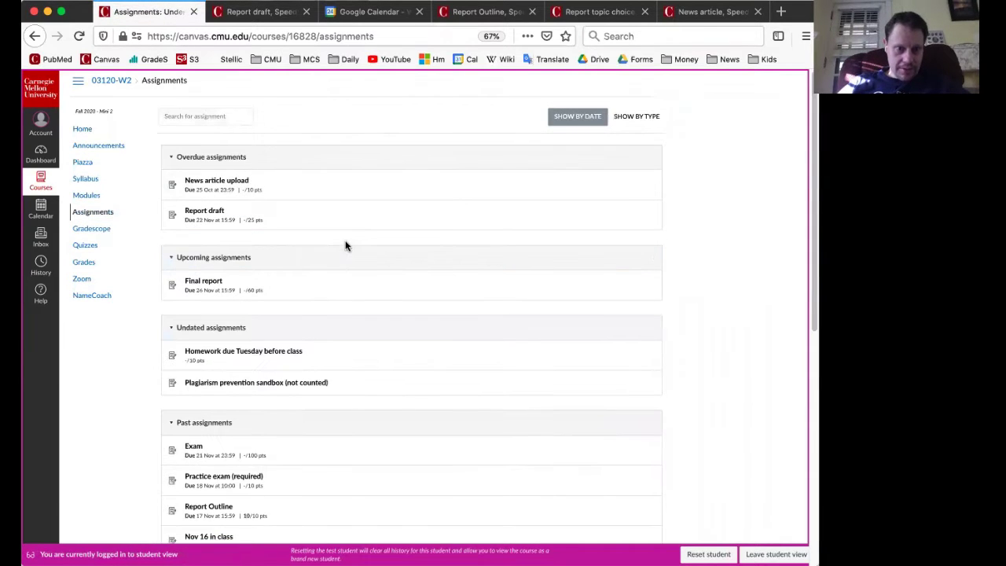
pyautogui.scroll(-1, 346, 246)
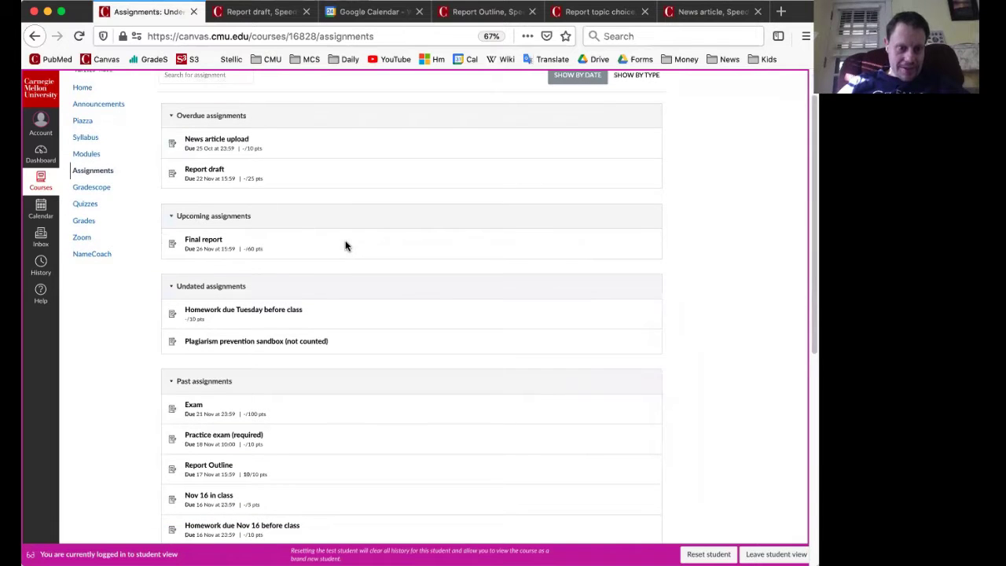
# Step: Submit the Final report with 03120_Stress_Mood_Fall2020.pdf from the Disease folder, certified as original work
pyautogui.click(212, 244)
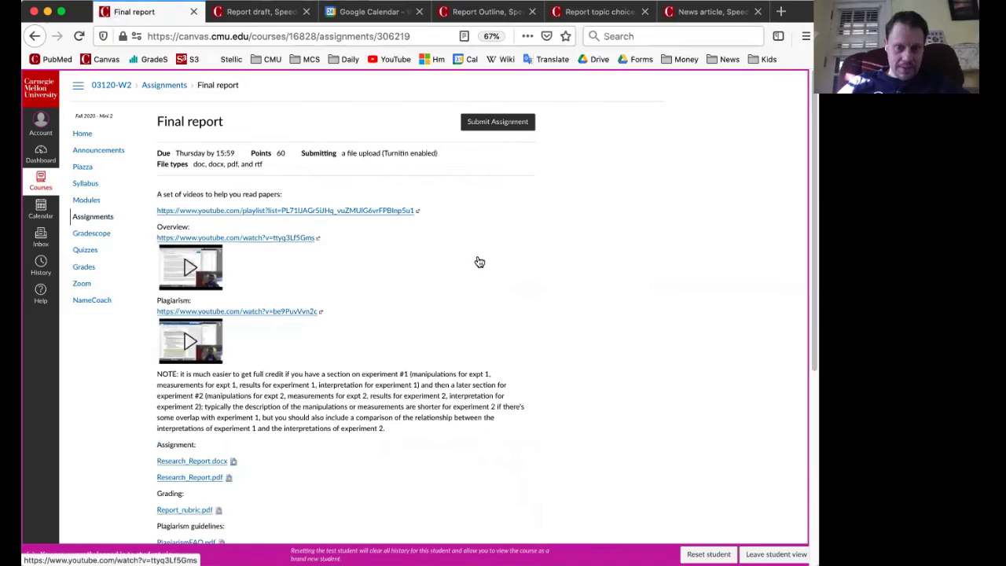
pyautogui.click(487, 122)
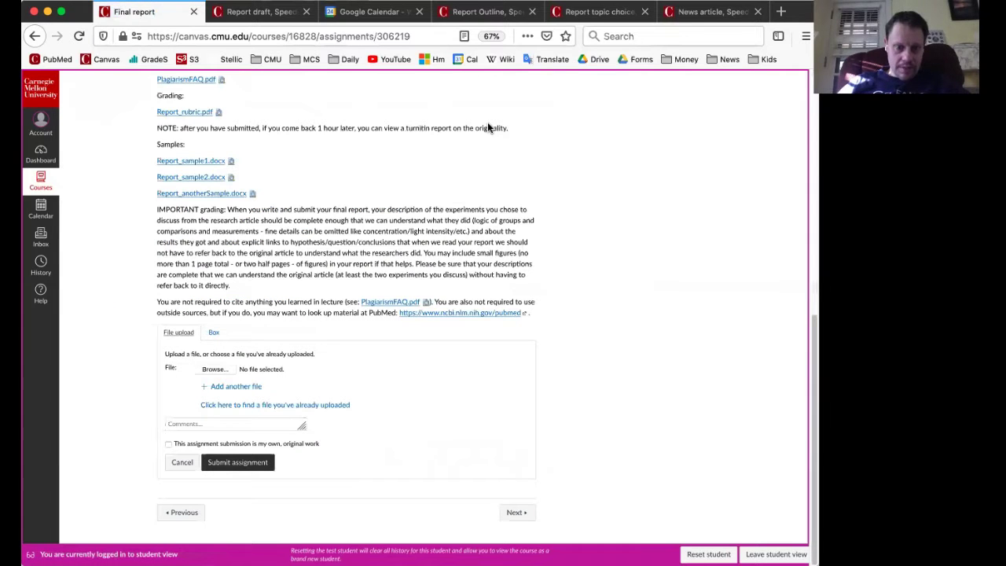
pyautogui.click(213, 369)
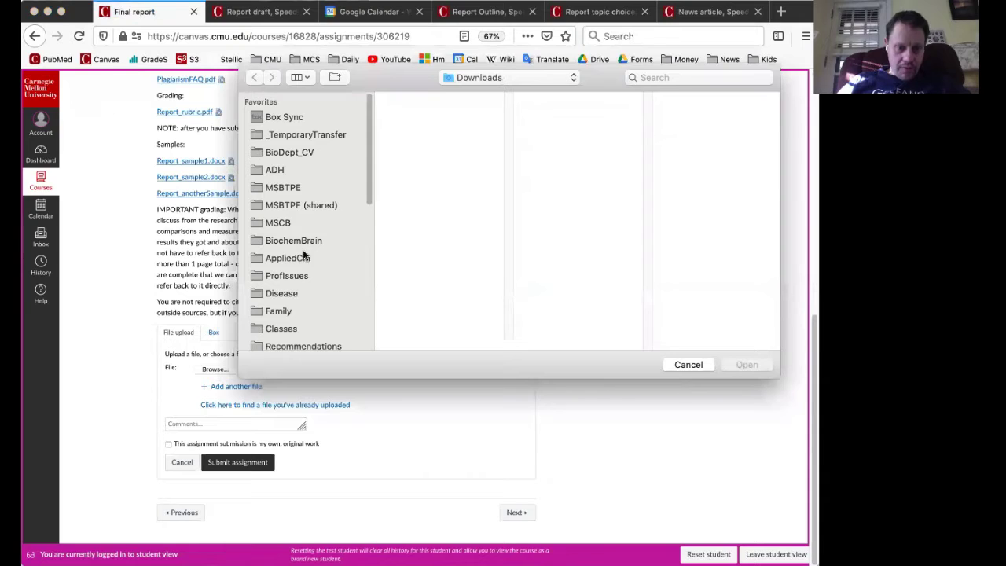
pyautogui.click(292, 293)
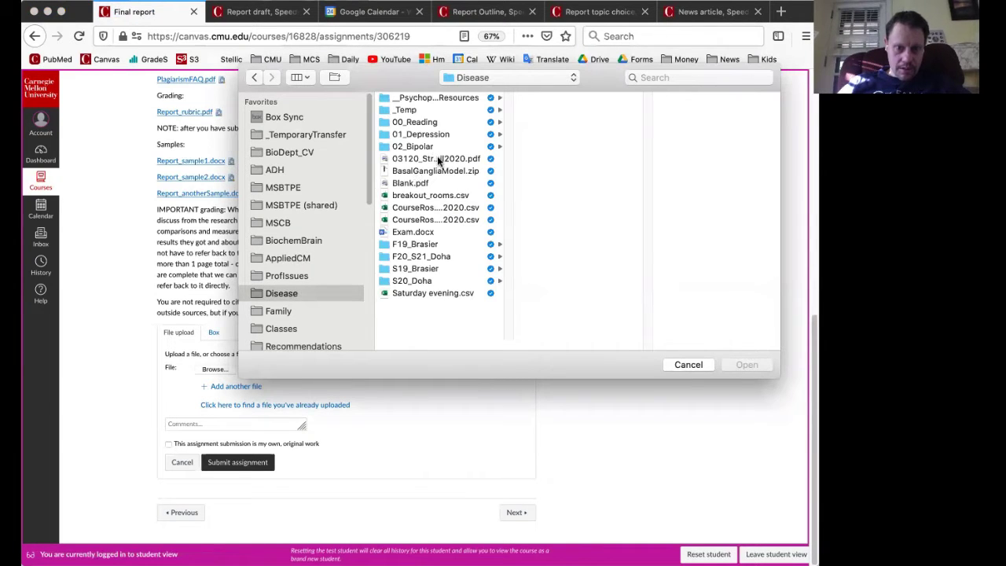
pyautogui.click(444, 159)
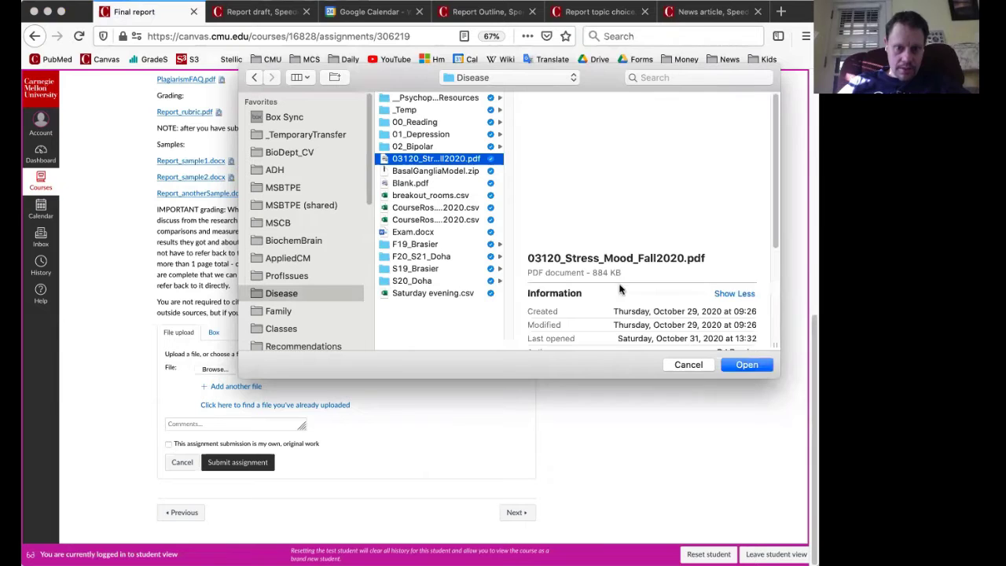
pyautogui.click(758, 368)
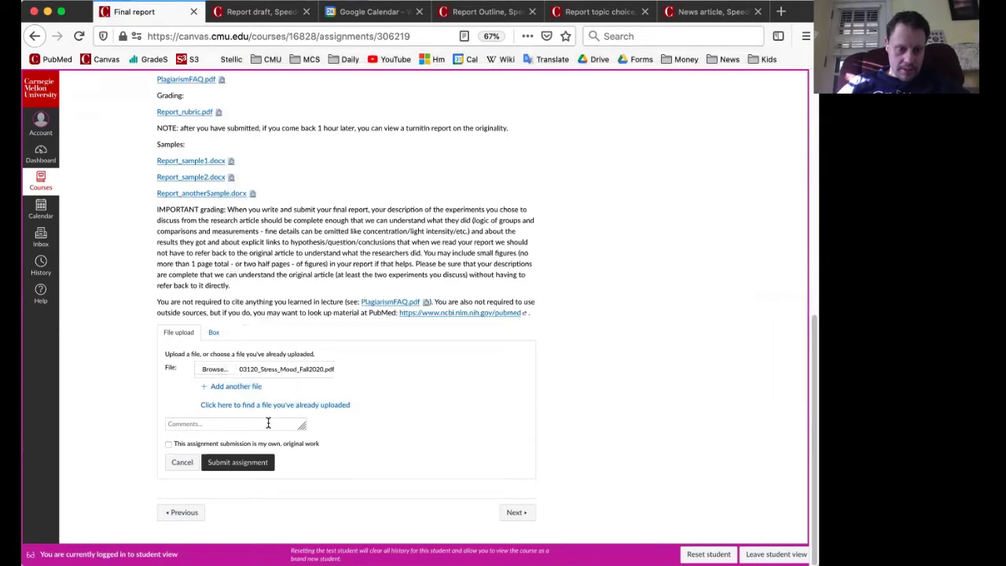
pyautogui.click(228, 441)
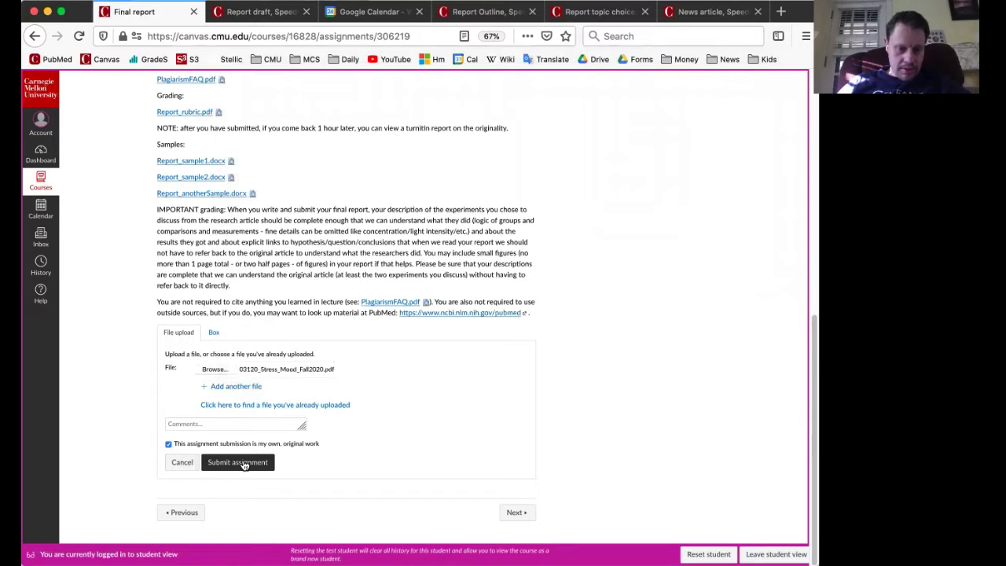
pyautogui.click(244, 463)
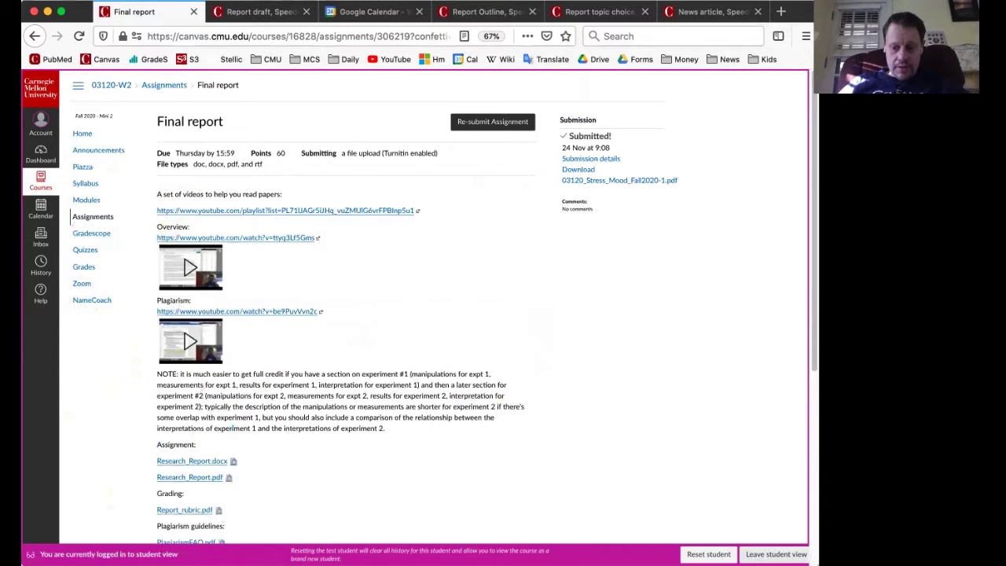
# Step: Leave student view and open the Final report submission in SpeedGrader
pyautogui.click(776, 554)
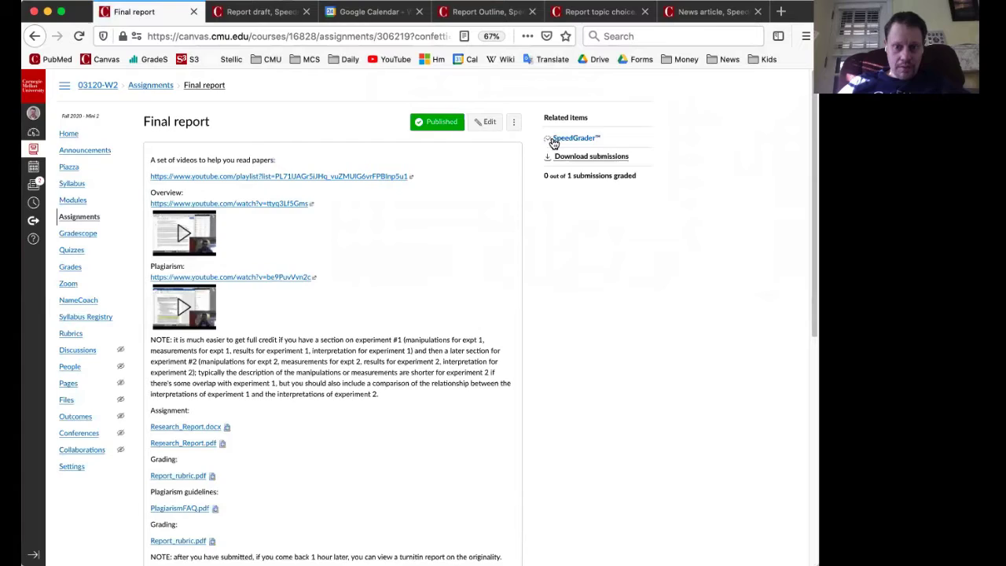
pyautogui.click(557, 139)
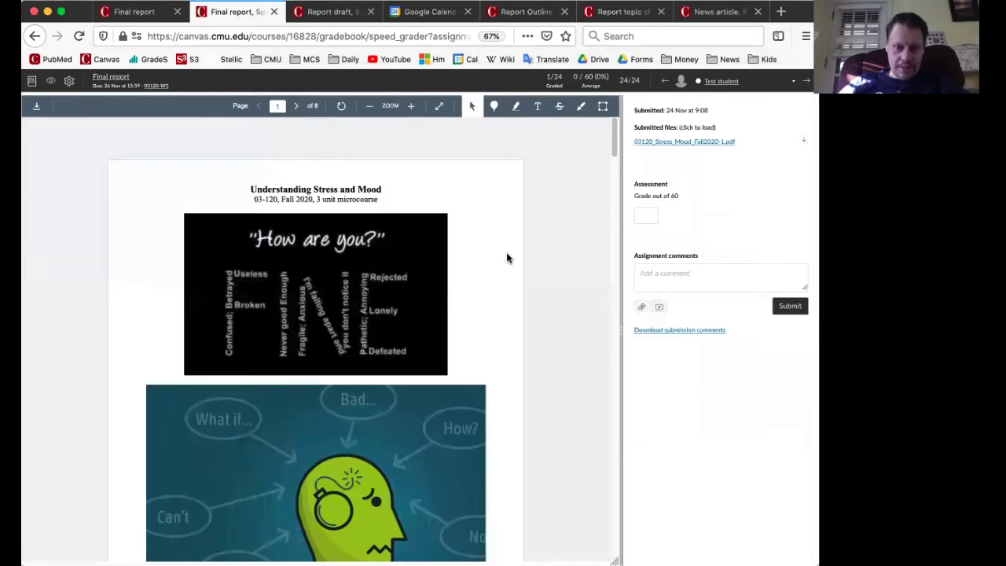
# Step: Pin a point comment "Interesting" at the word Rejected on page 1
pyautogui.click(494, 110)
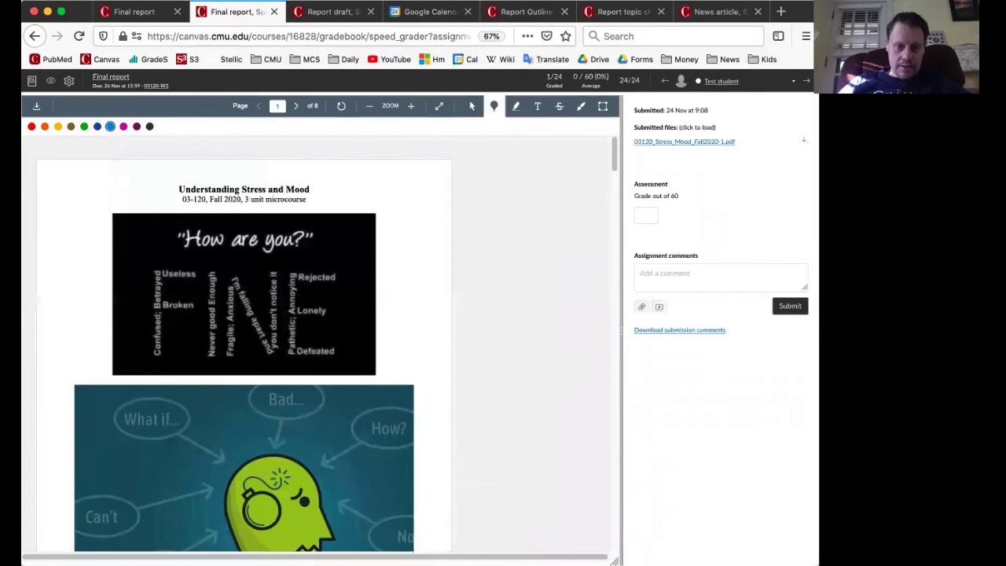
pyautogui.click(304, 281)
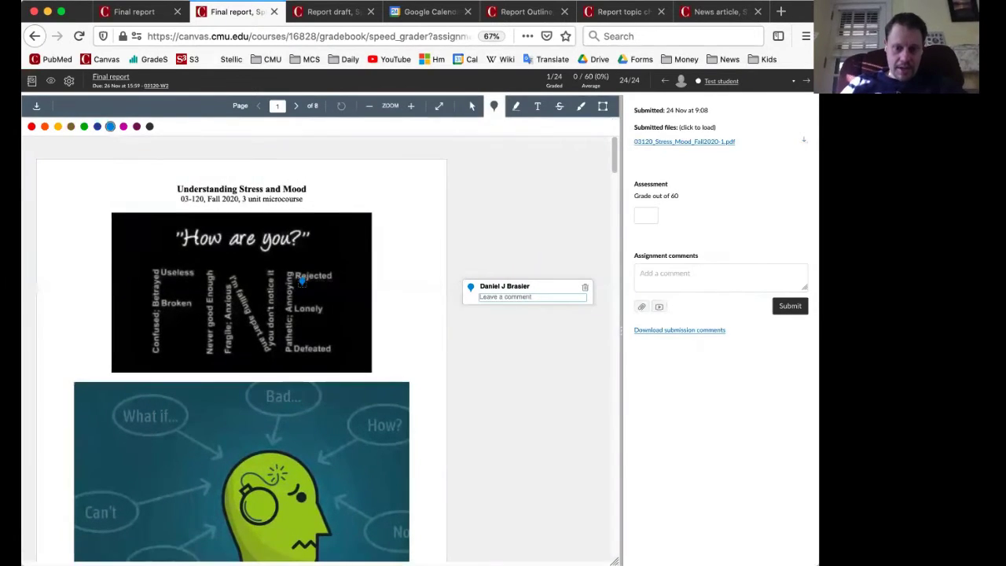
pyautogui.write('Interesting')
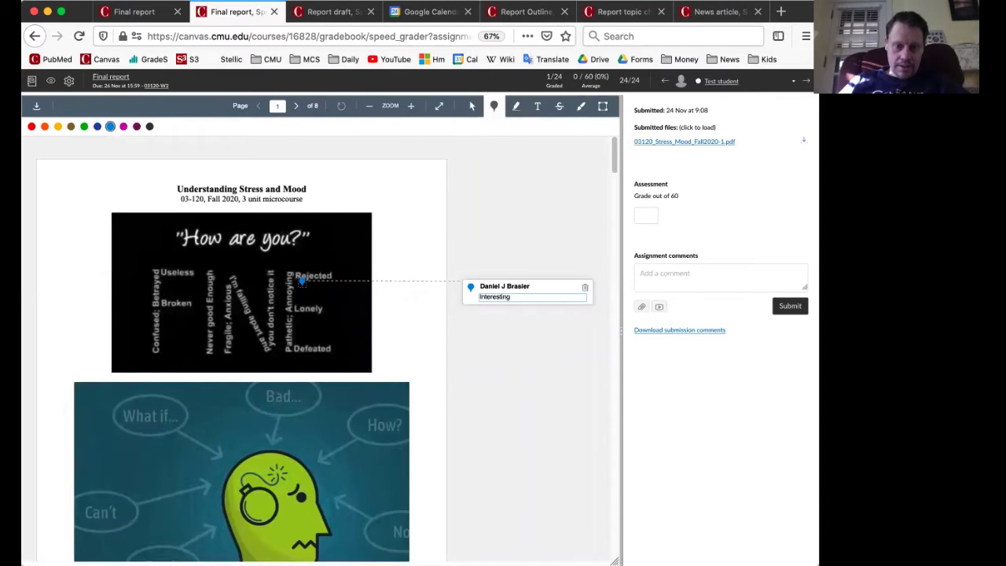
pyautogui.scroll(-5, 242, 349)
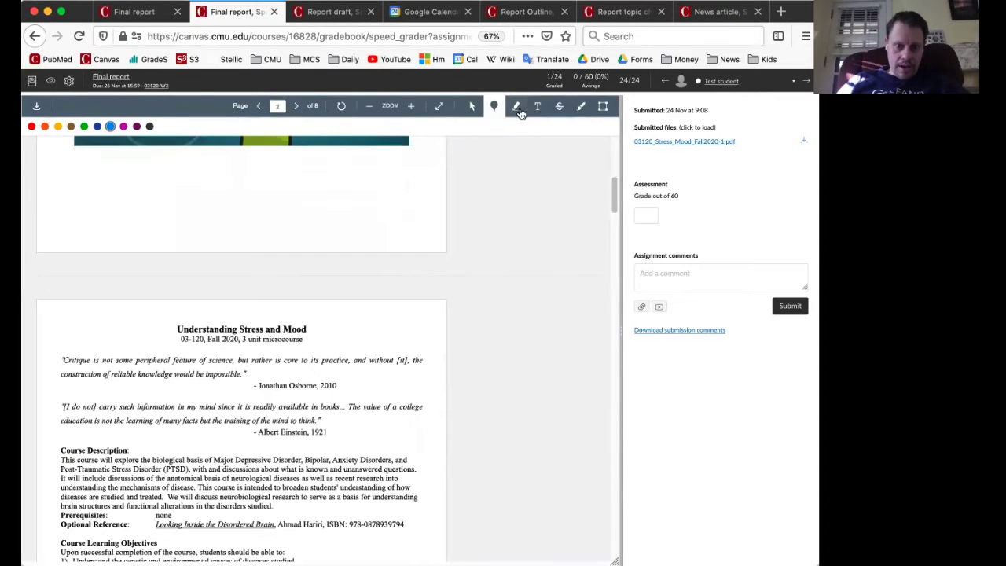
# Step: Highlight the Albert Einstein, 1921 attribution and comment "Who is this?"
pyautogui.click(517, 108)
pyautogui.scroll(-5, 454, 259)
pyautogui.scroll(3, 453, 259)
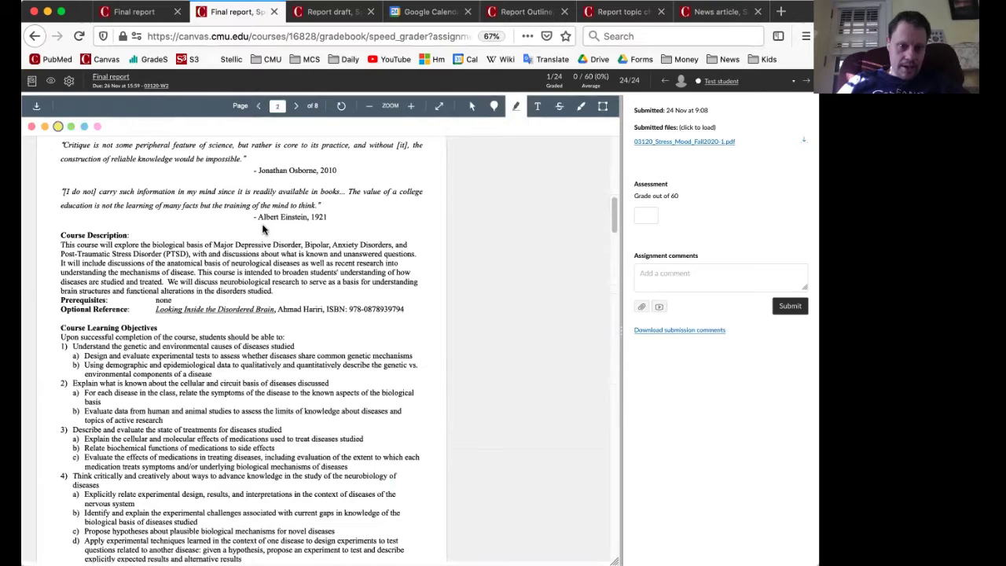
pyautogui.moveTo(278, 217); pyautogui.dragTo(324, 218)
pyautogui.click(439, 224)
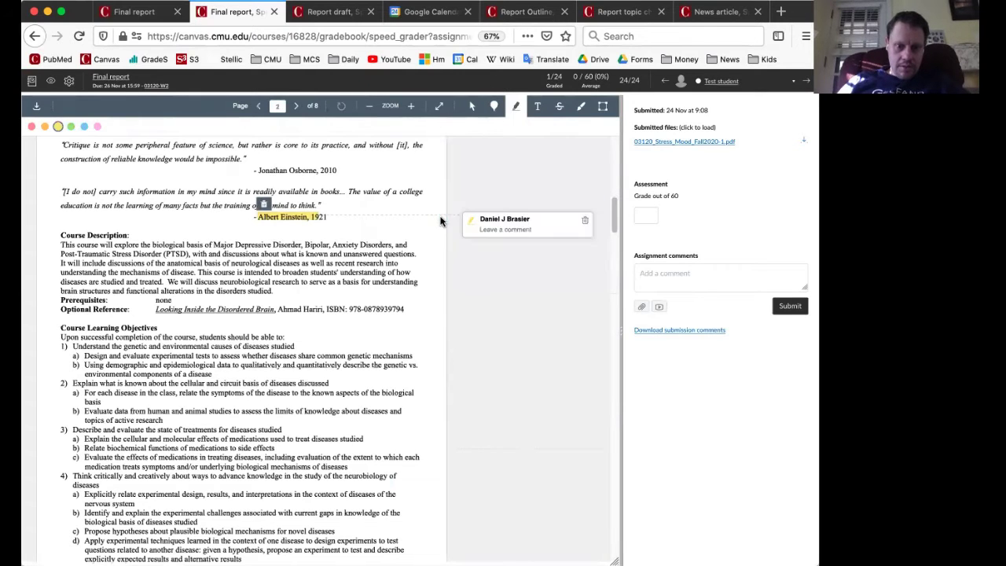
pyautogui.write('Who is this')
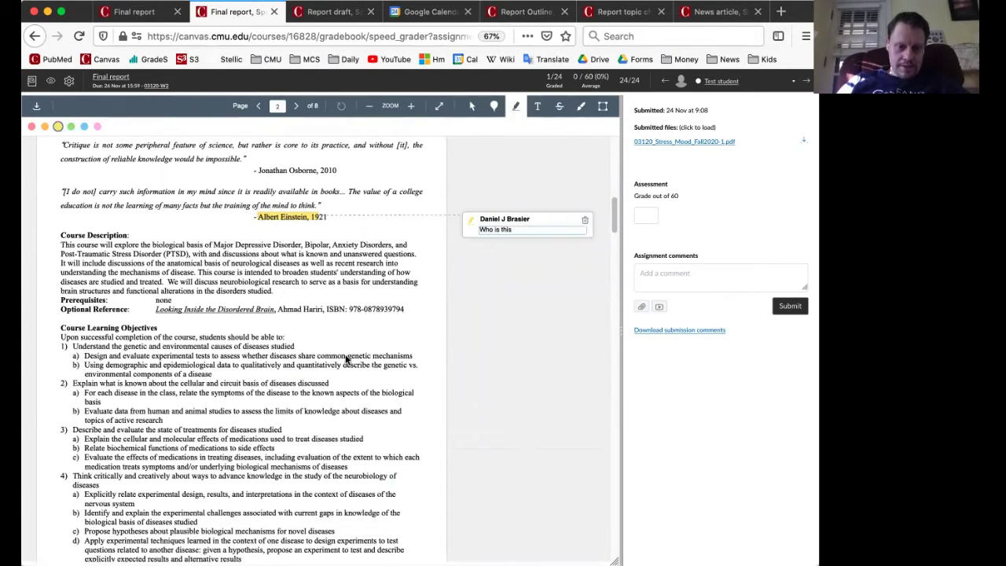
pyautogui.write('?')
# Step: Highlight the objective about effects of medications and comment "More detail needed"
pyautogui.scroll(-5, 346, 358)
pyautogui.scroll(3, 345, 314)
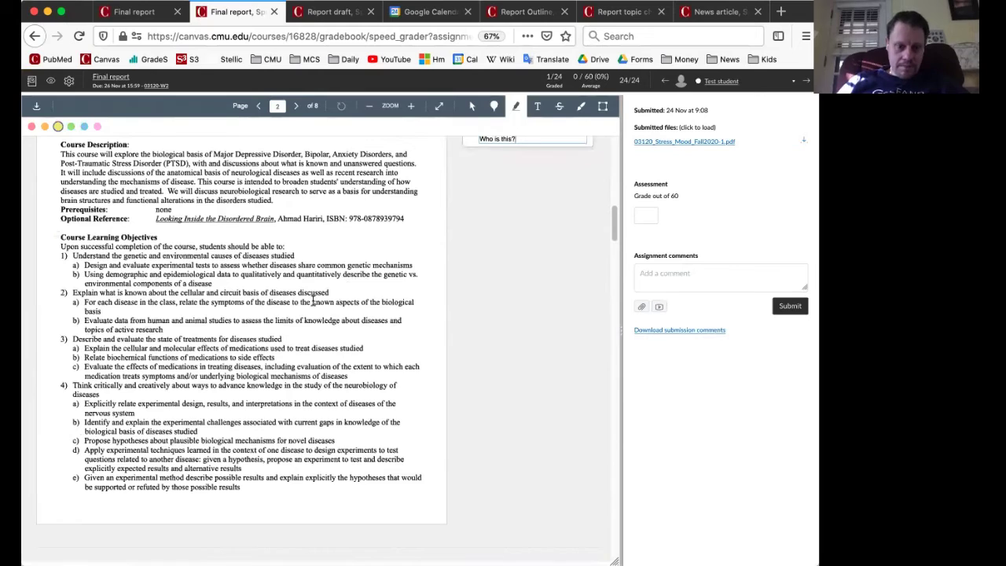
pyautogui.moveTo(84, 349); pyautogui.dragTo(268, 349)
pyautogui.click(446, 351)
pyautogui.write('More detail needed')
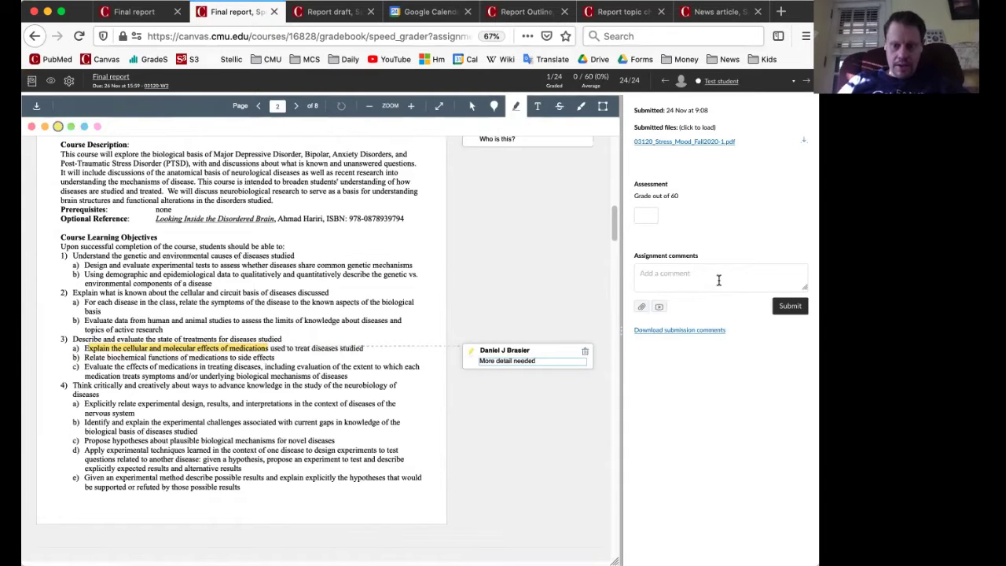
# Step: Grade the Final report 55 out of 60 with the comment "Overall good, some changes for full credit"
pyautogui.click(718, 280)
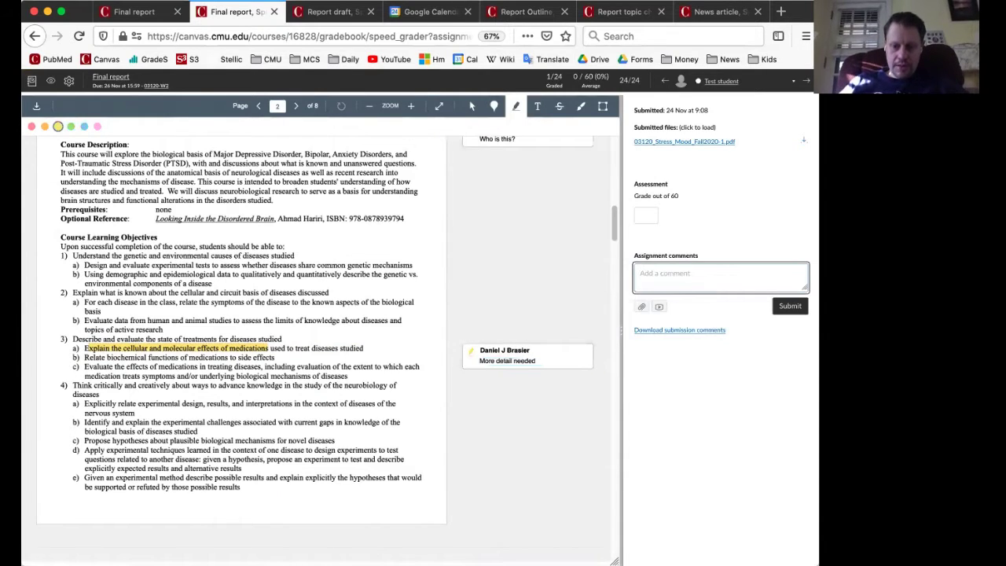
pyautogui.write('Overall good, some changes for full credit')
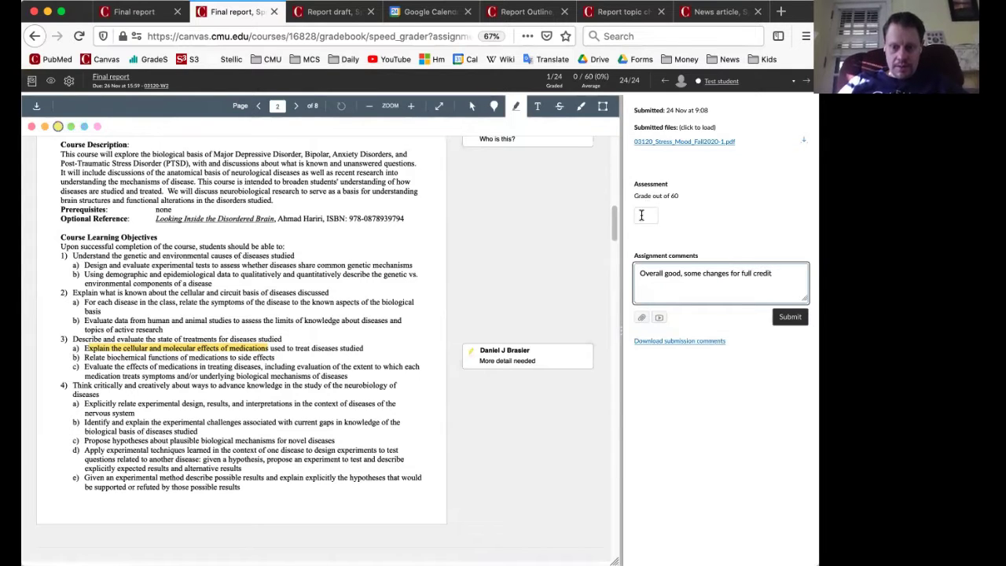
pyautogui.click(641, 214)
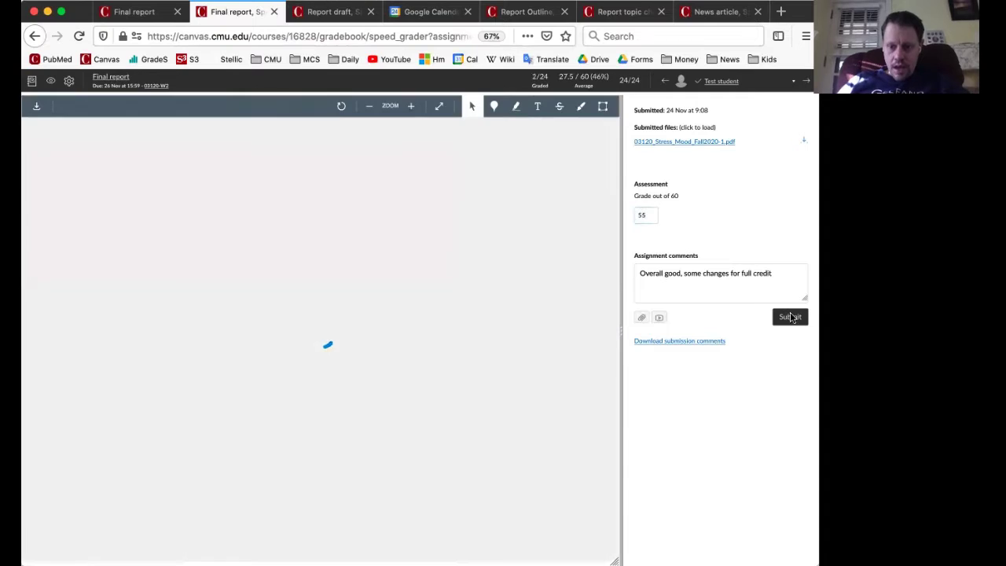
pyautogui.click(790, 317)
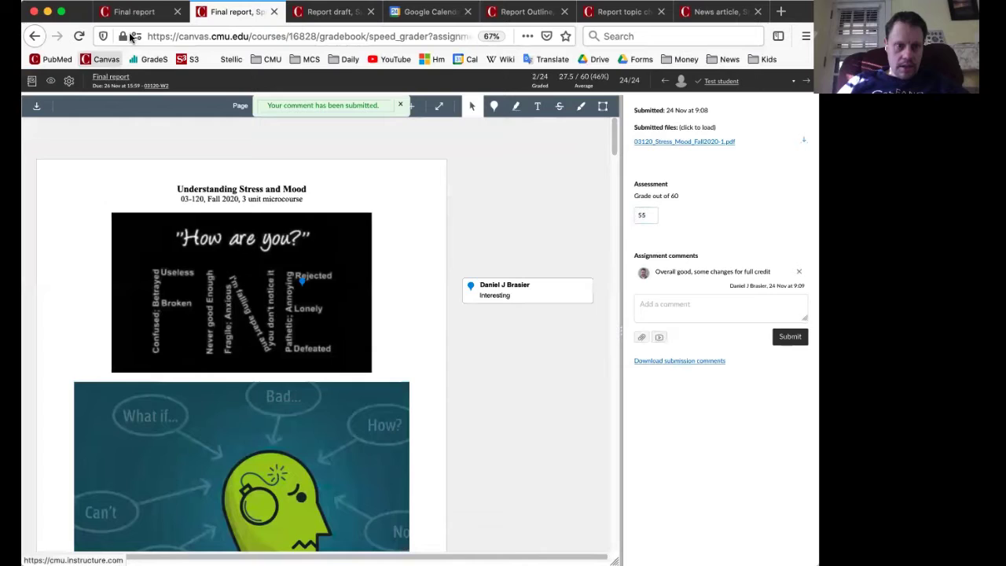
# Step: From the Canvas dashboard, enter the Understanding Stress and Mood course in Student View
pyautogui.click(106, 56)
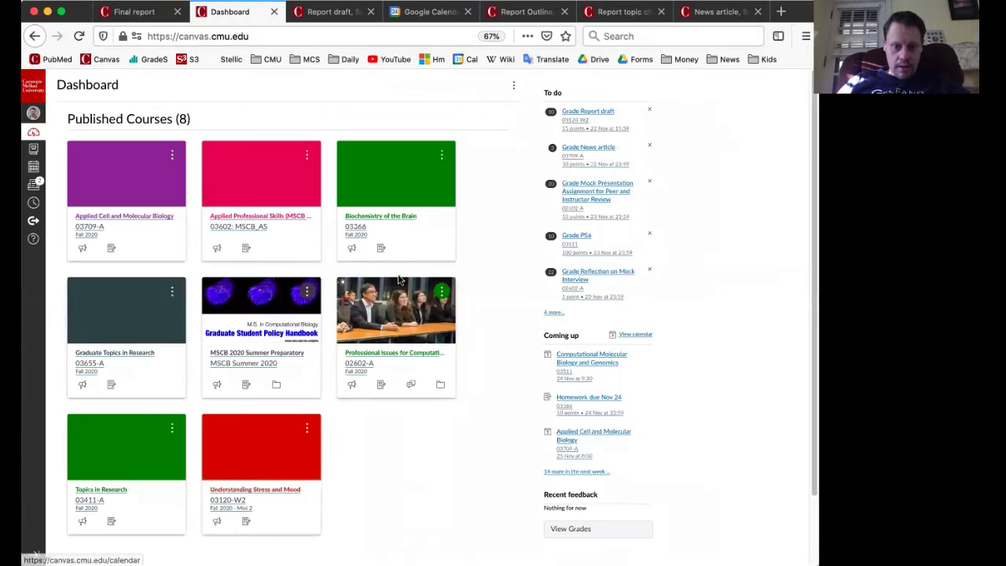
pyautogui.click(239, 508)
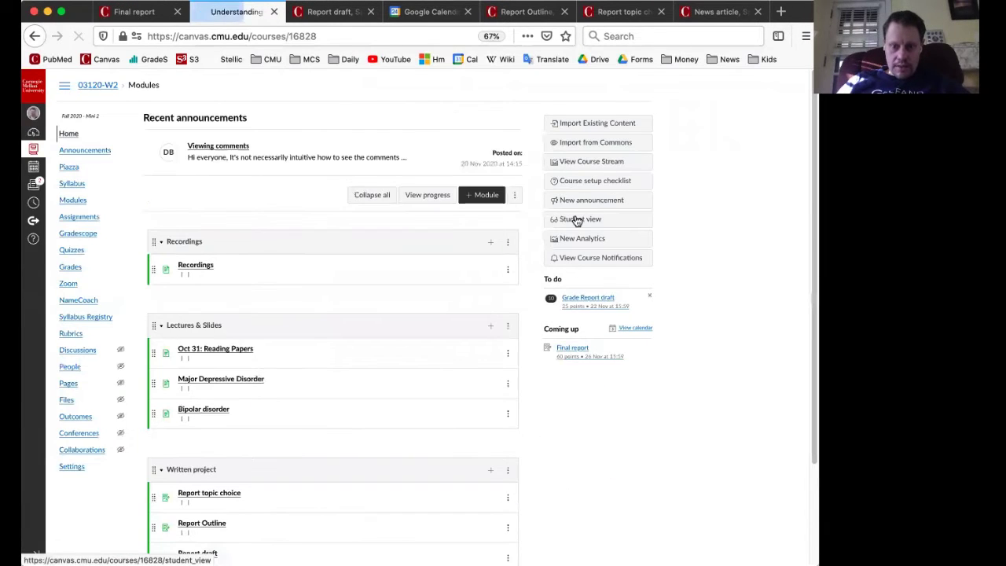
pyautogui.click(572, 241)
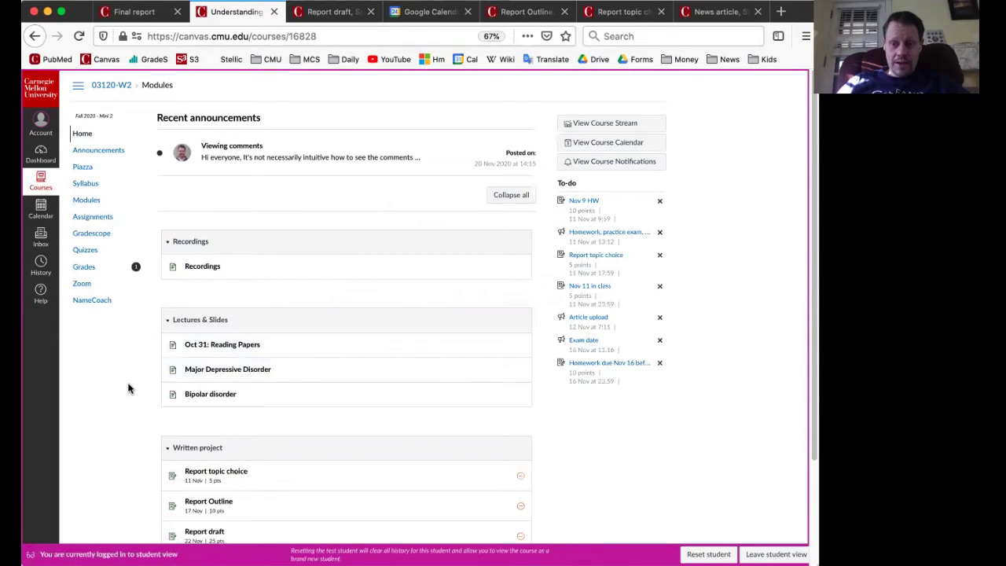
# Step: Open the test student's Grades and scroll to the Final report row at 55/60
pyautogui.click(84, 268)
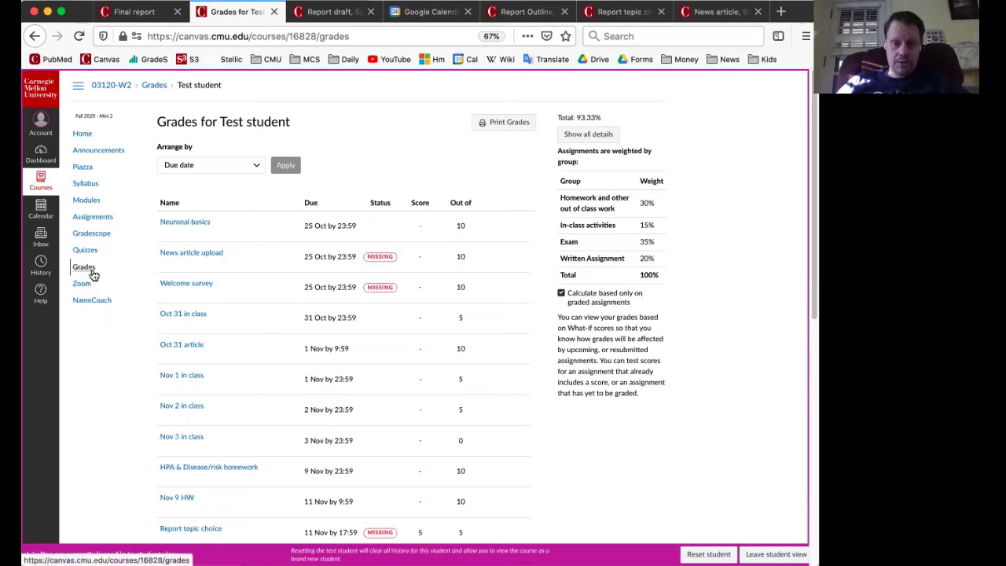
pyautogui.scroll(-5, 92, 274)
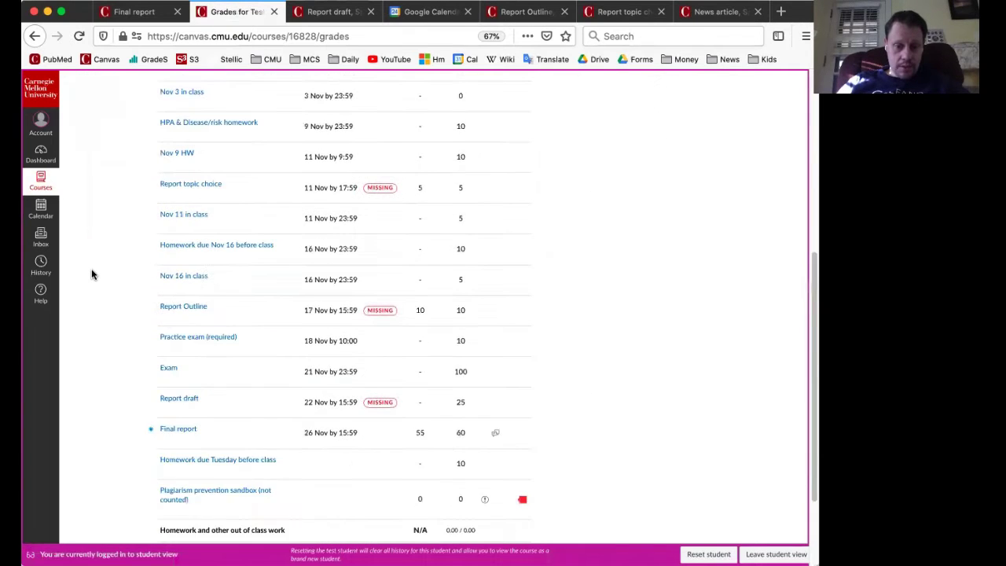
pyautogui.scroll(-2, 92, 274)
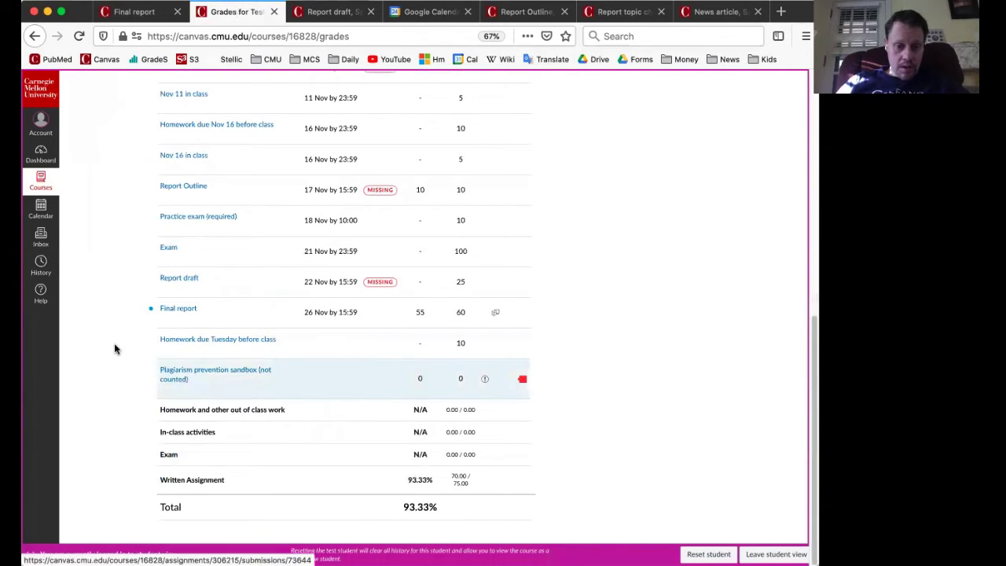
pyautogui.scroll(7, 113, 348)
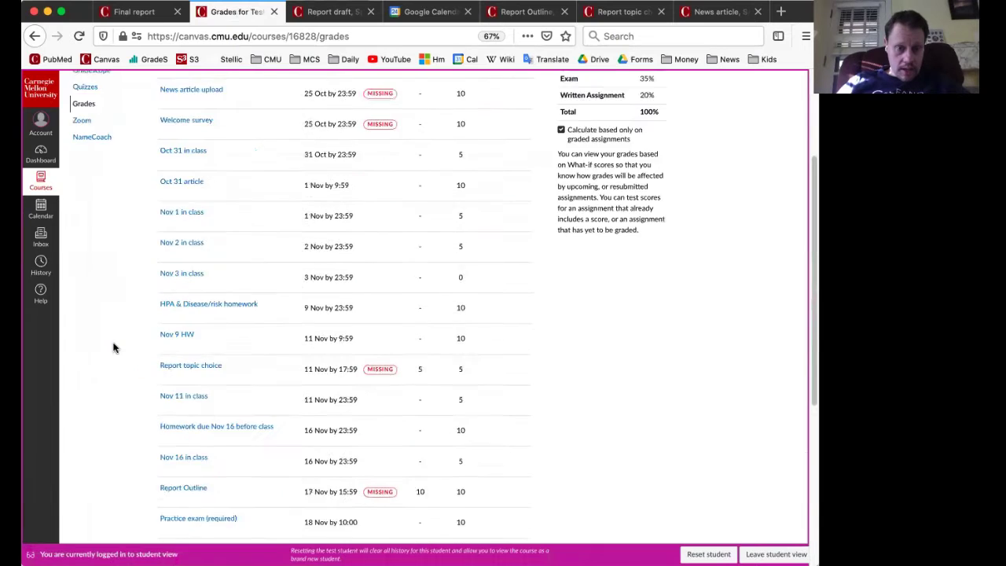
pyautogui.scroll(-5, 113, 348)
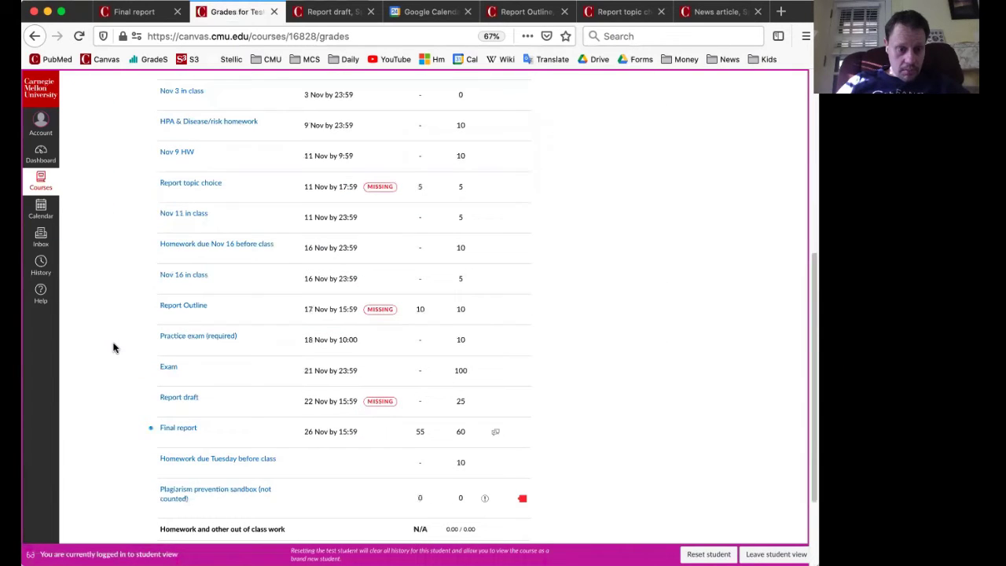
# Step: Open the graded Final report's submission details and page through its annotated feedback preview
pyautogui.click(181, 426)
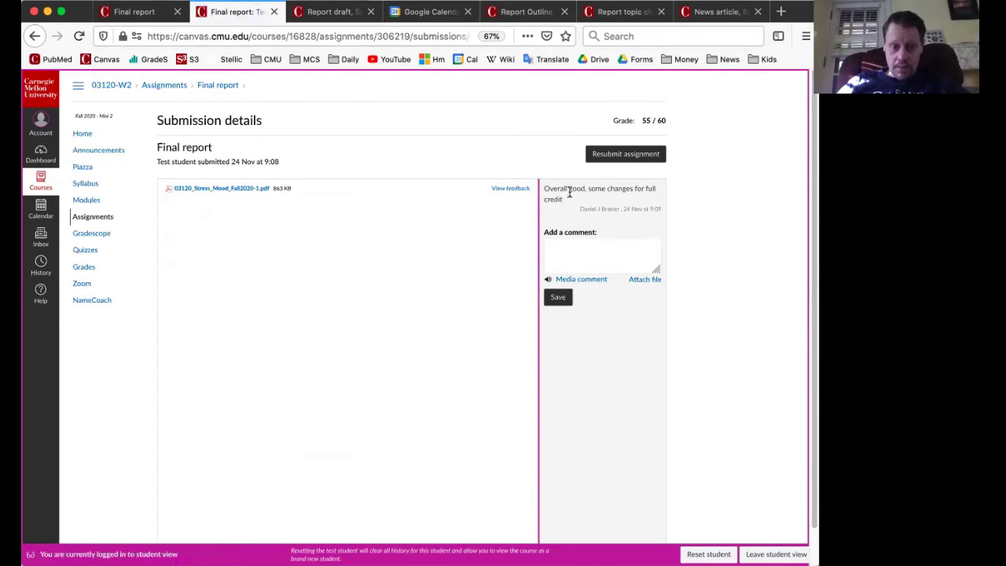
pyautogui.click(515, 191)
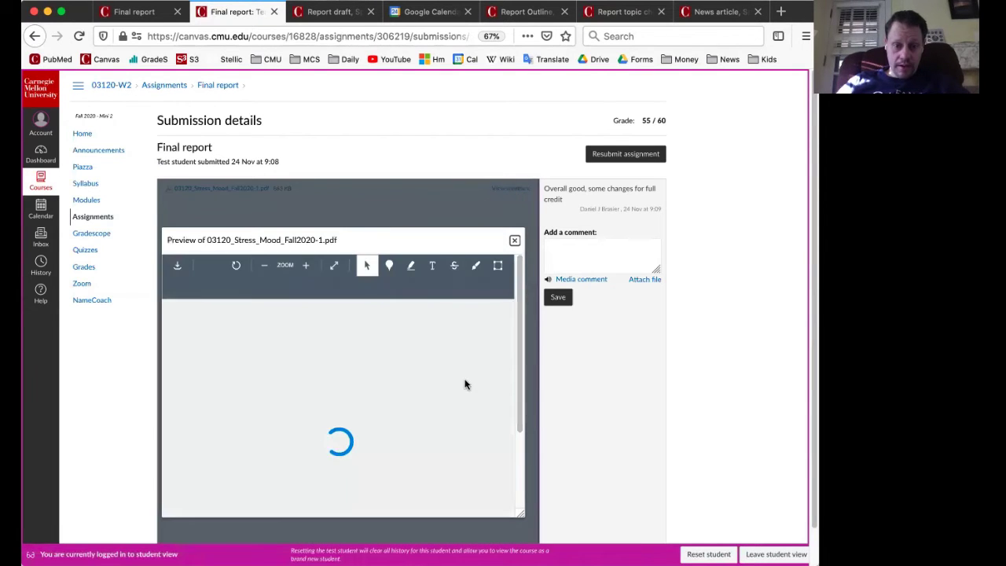
pyautogui.scroll(-2, 464, 384)
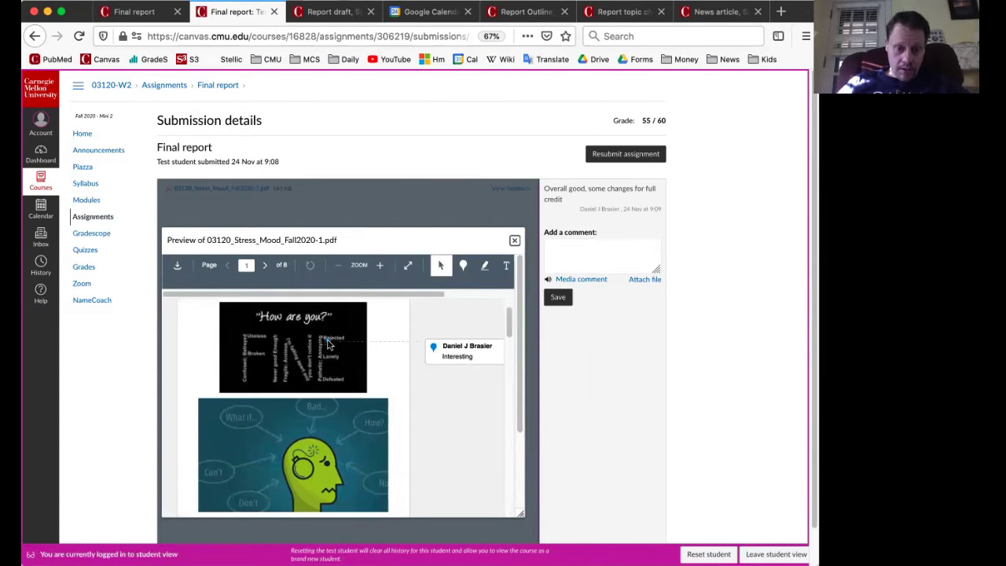
pyautogui.scroll(-5, 396, 387)
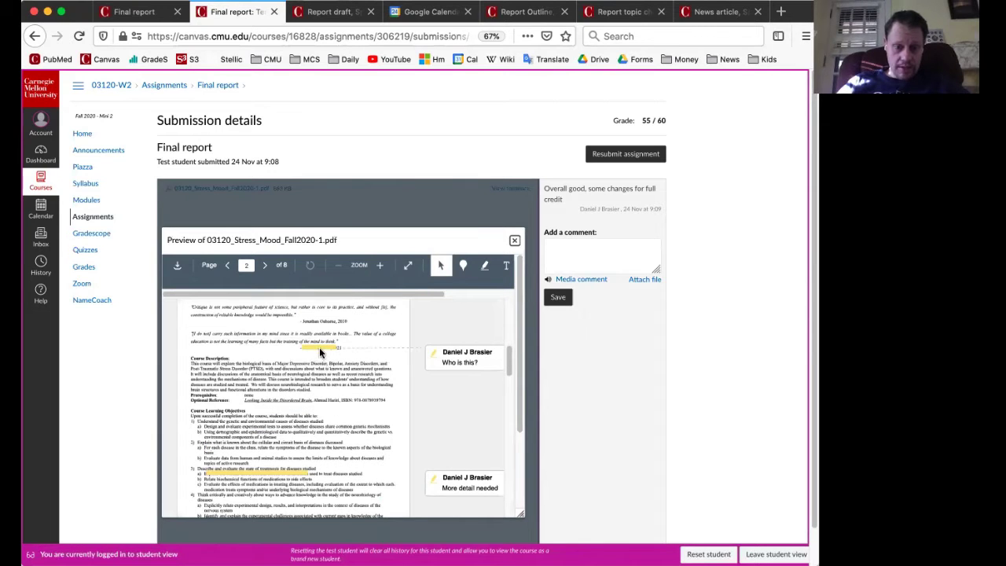
pyautogui.scroll(-2, 330, 376)
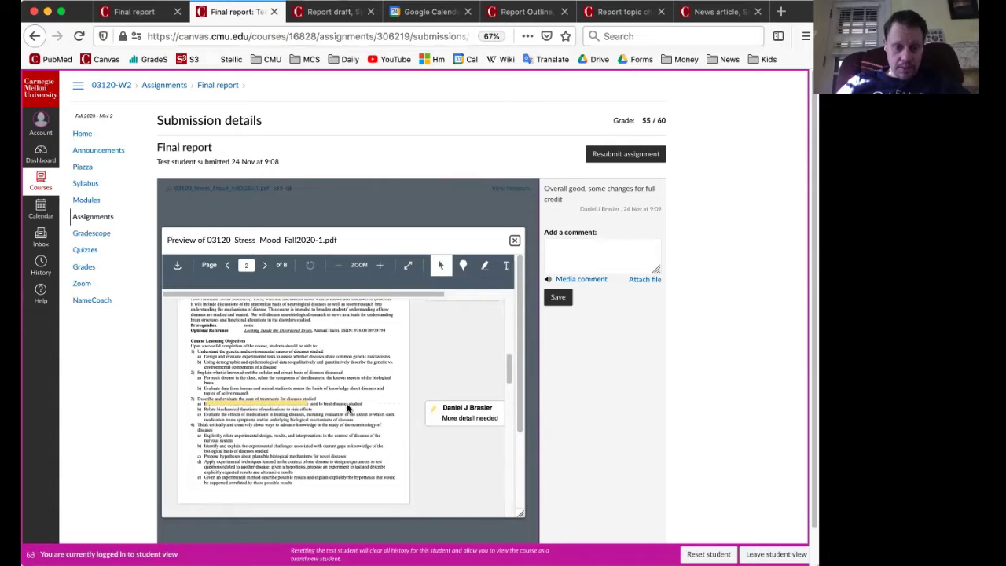
pyautogui.scroll(-10, 346, 407)
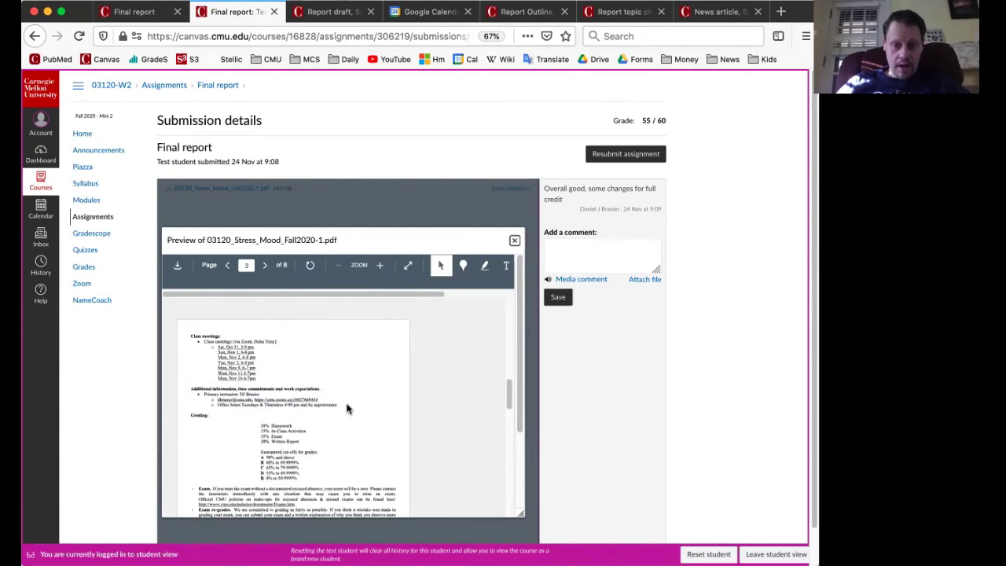
pyautogui.scroll(-1, 347, 407)
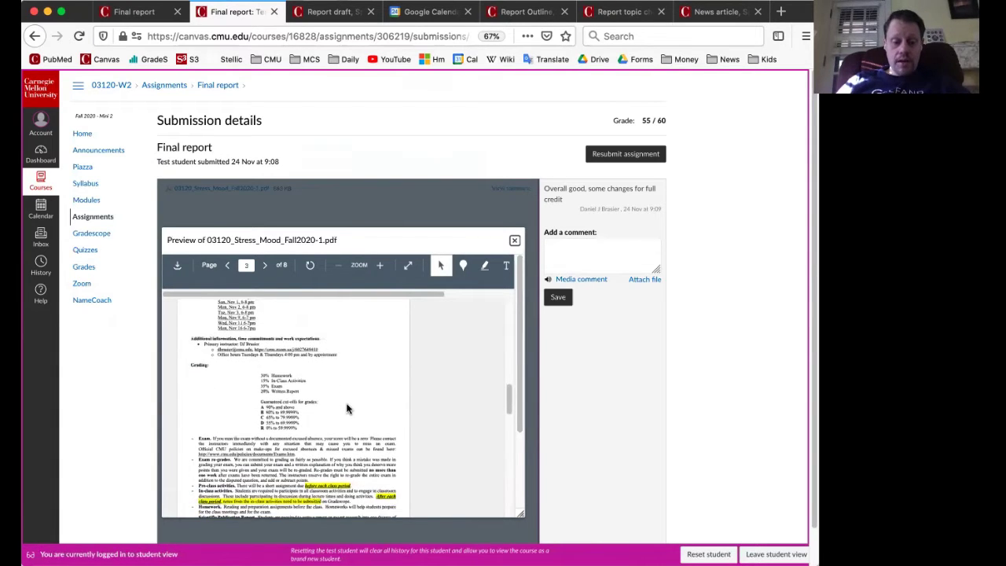
pyautogui.scroll(20, 346, 407)
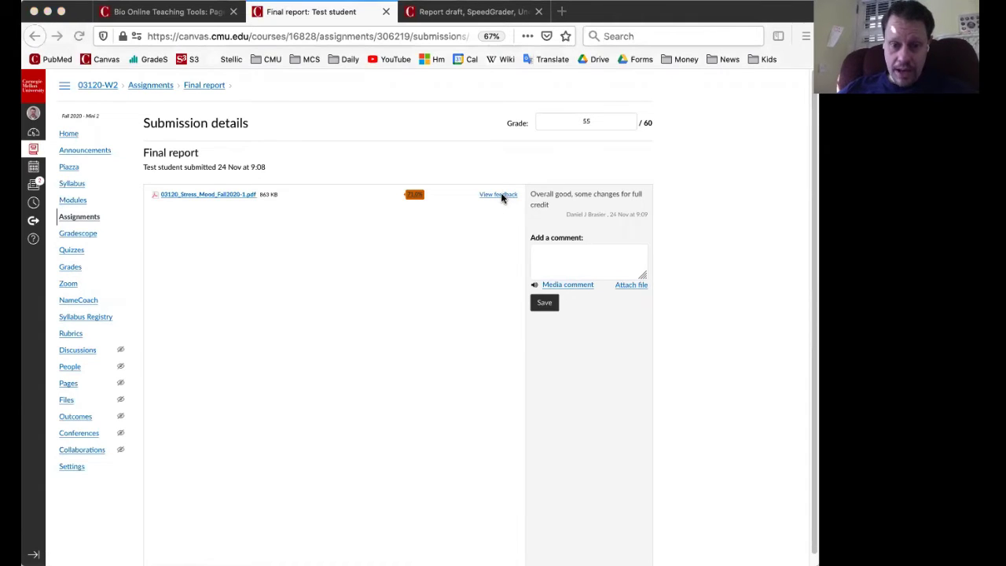
pyautogui.click(498, 224)
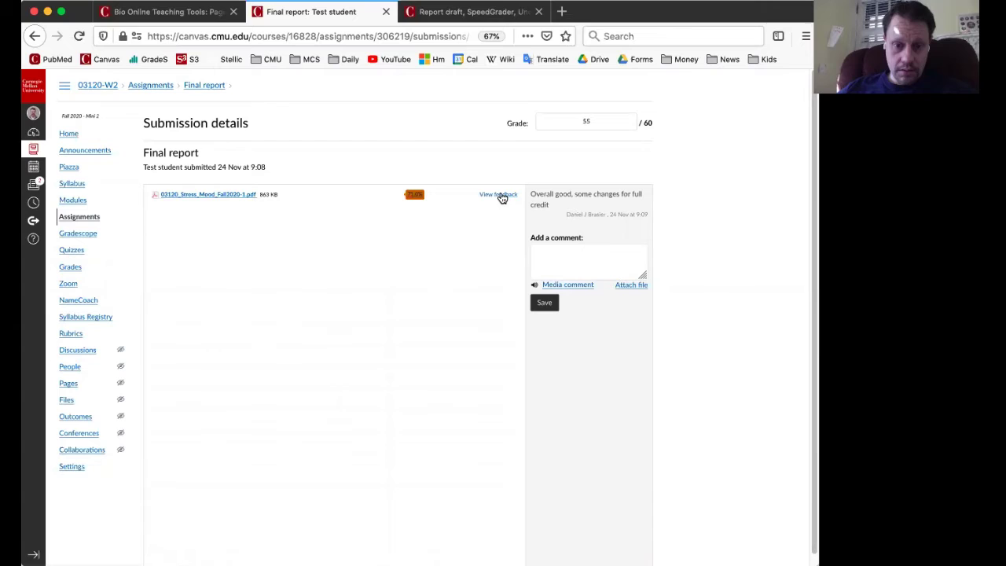
# Step: Open the Turnitin similarity report, accepting the user agreement and closing the welcome tour
pyautogui.click(414, 198)
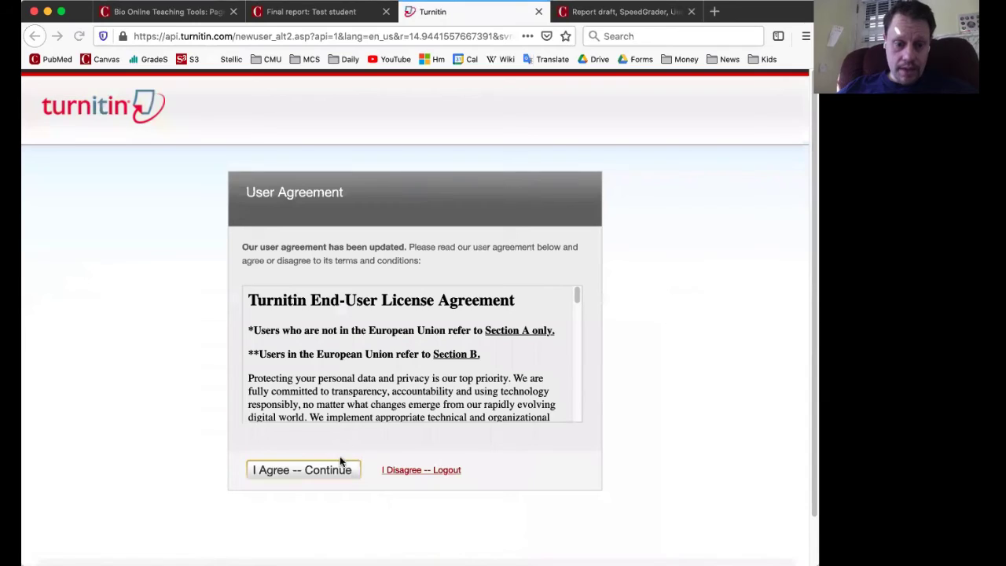
pyautogui.click(340, 471)
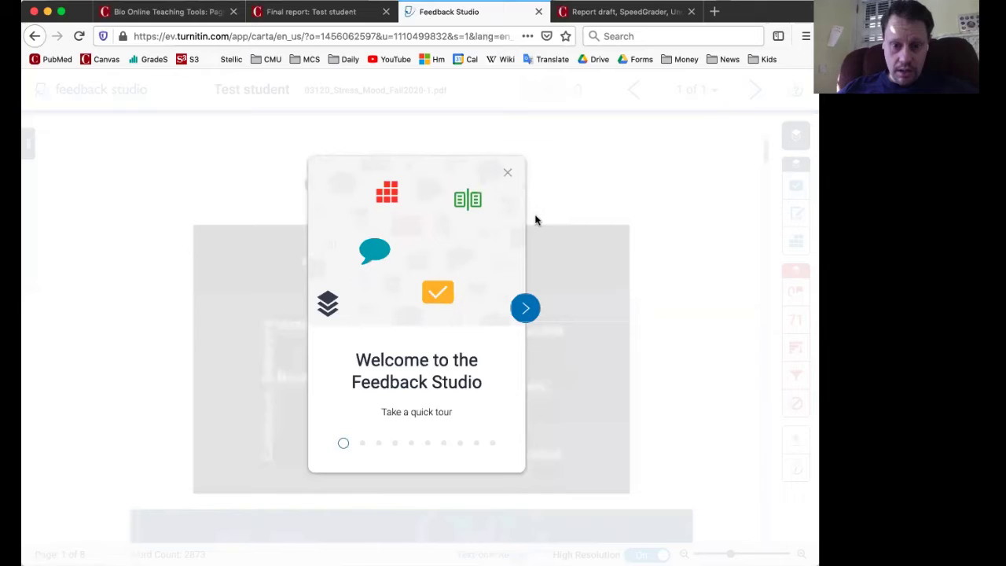
pyautogui.click(505, 174)
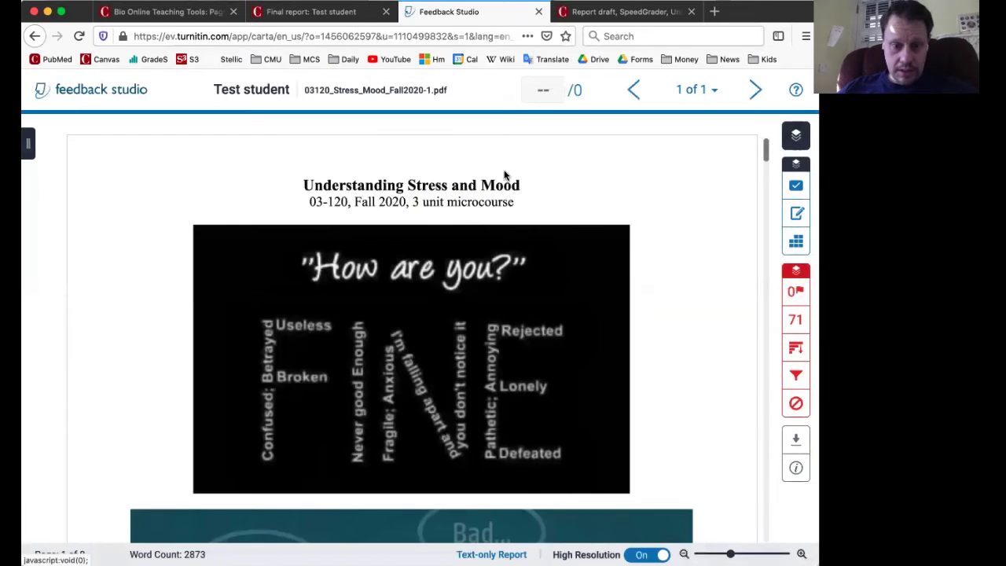
pyautogui.click(796, 324)
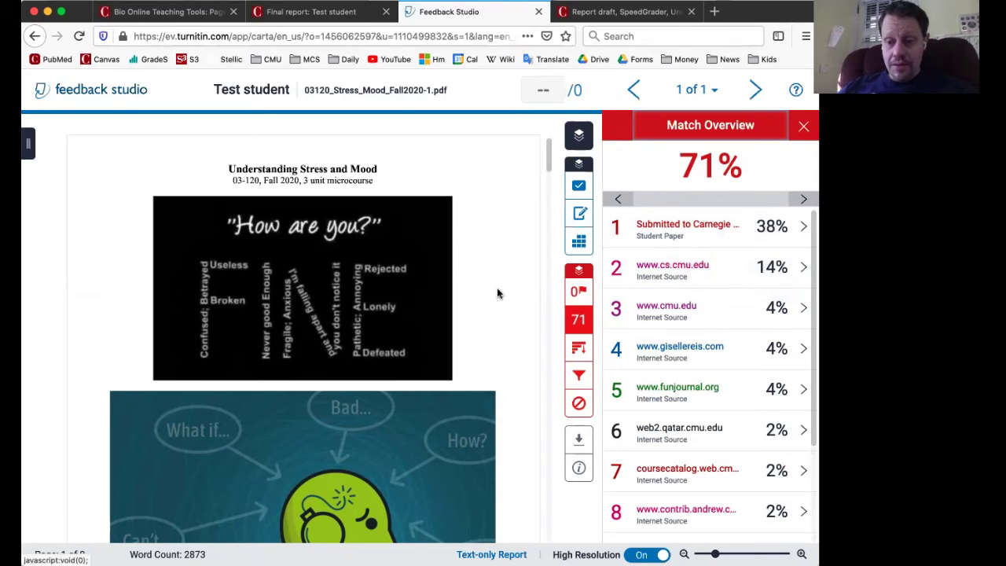
pyautogui.scroll(-10, 532, 251)
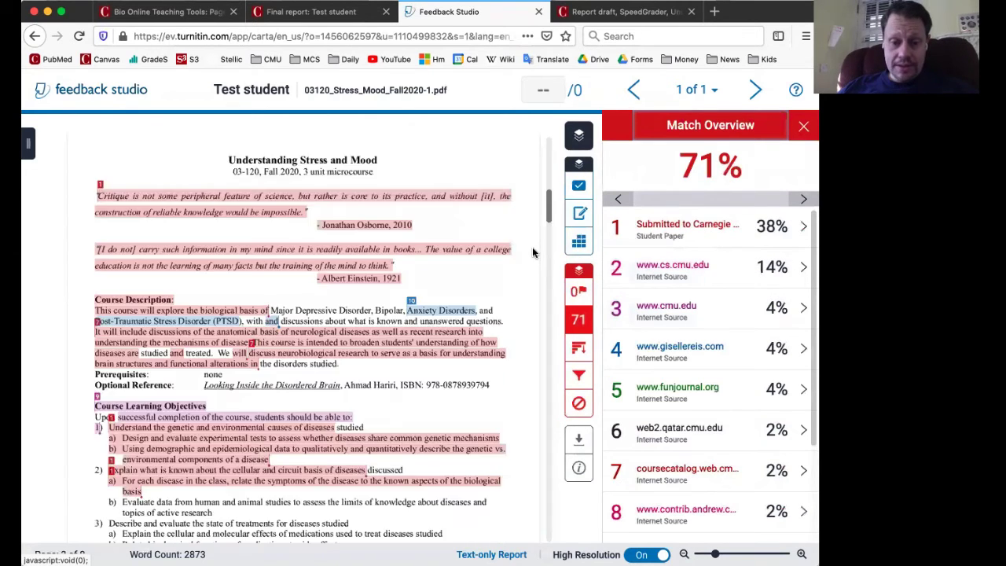
pyautogui.scroll(-3, 532, 253)
pyautogui.scroll(4, 532, 251)
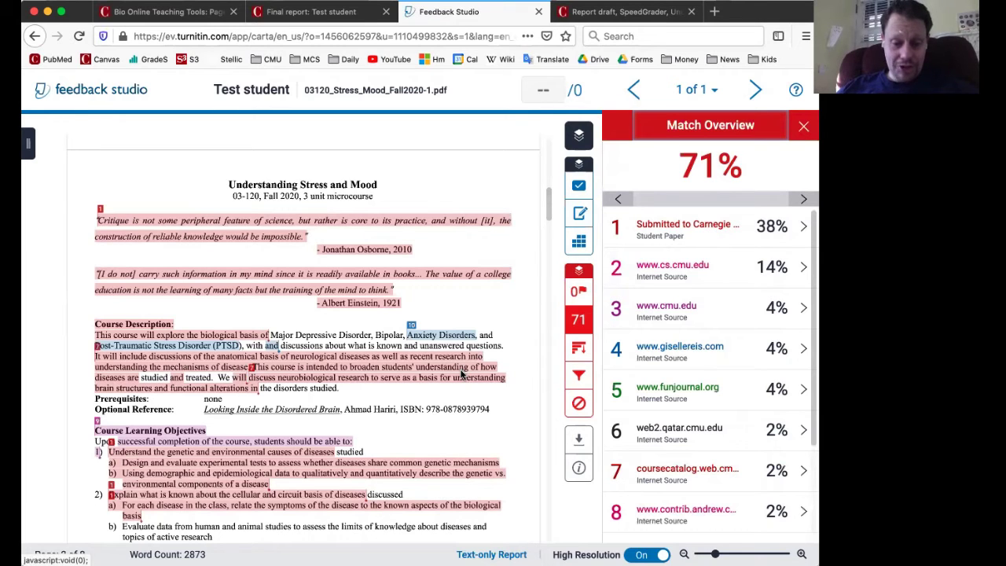
pyautogui.scroll(-3, 462, 374)
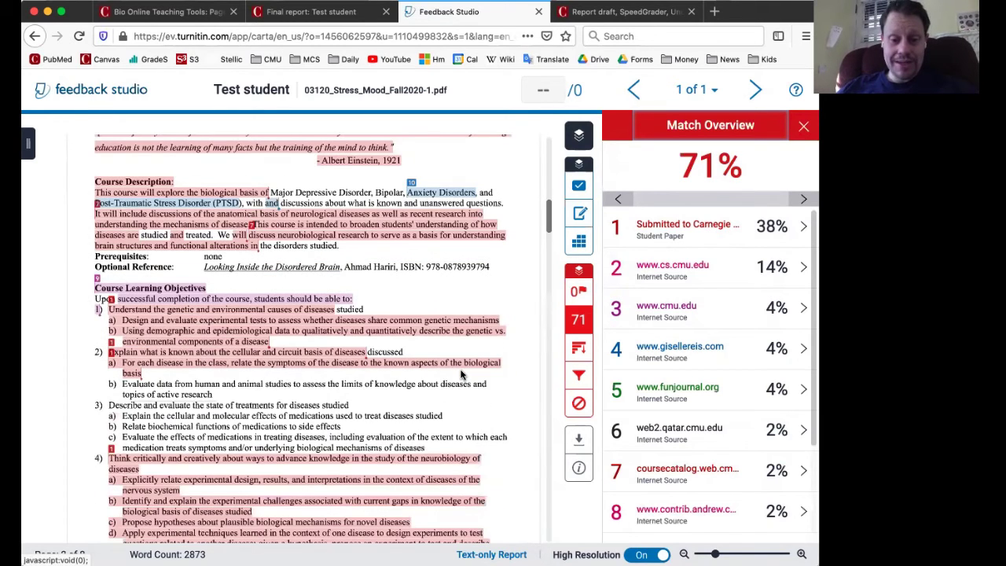
pyautogui.scroll(-2, 462, 374)
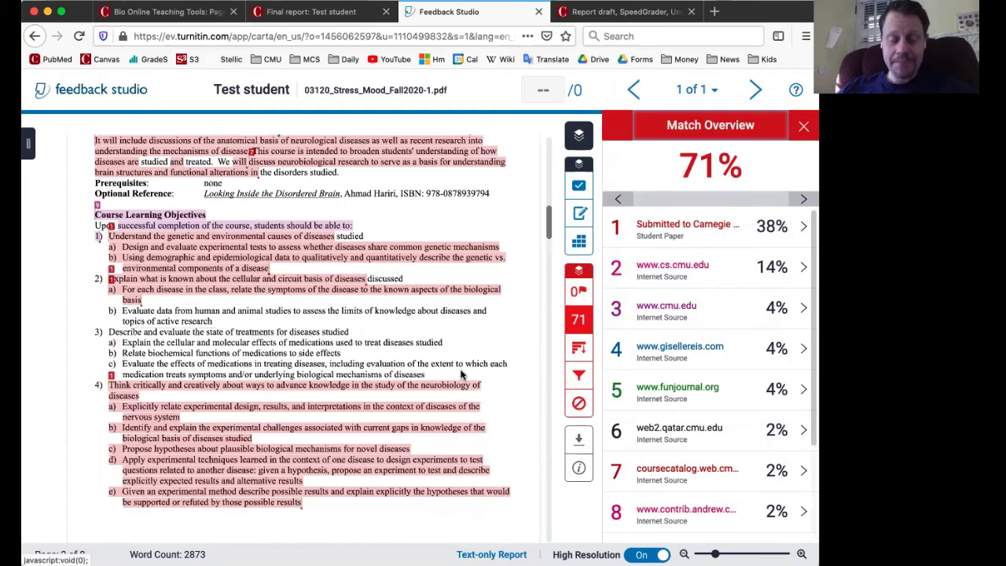
pyautogui.scroll(-2, 462, 375)
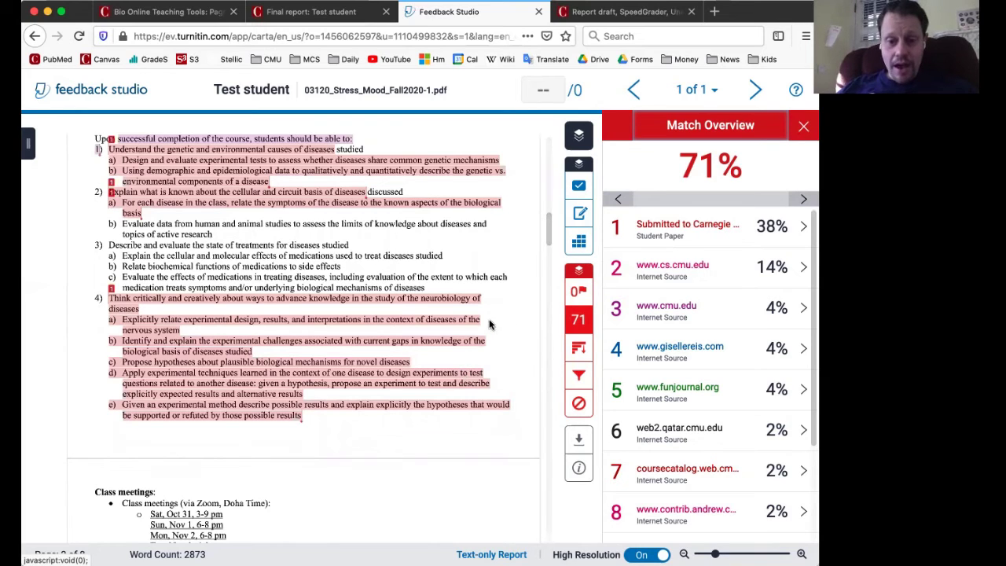
pyautogui.click(634, 273)
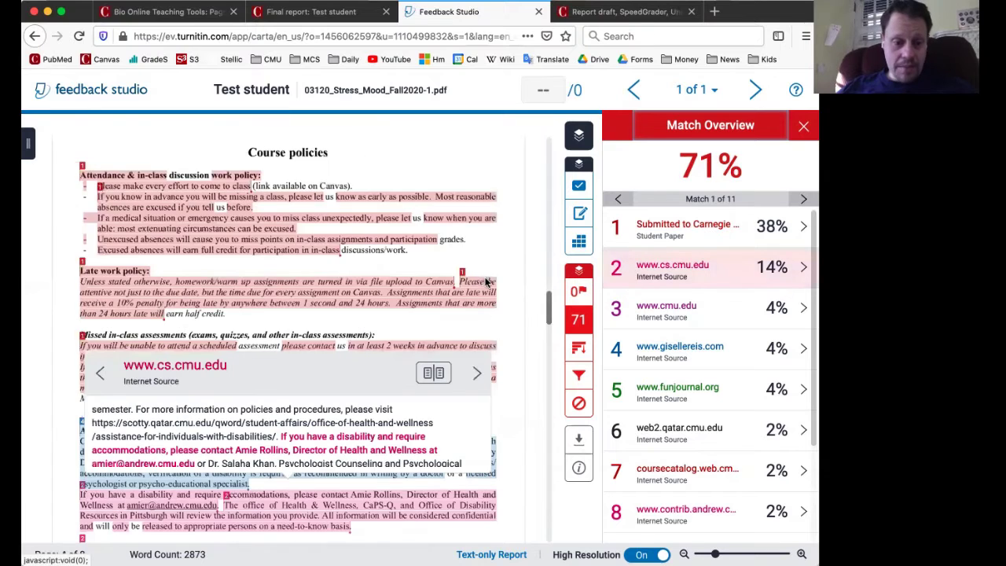
pyautogui.click(541, 450)
pyautogui.scroll(-3, 527, 425)
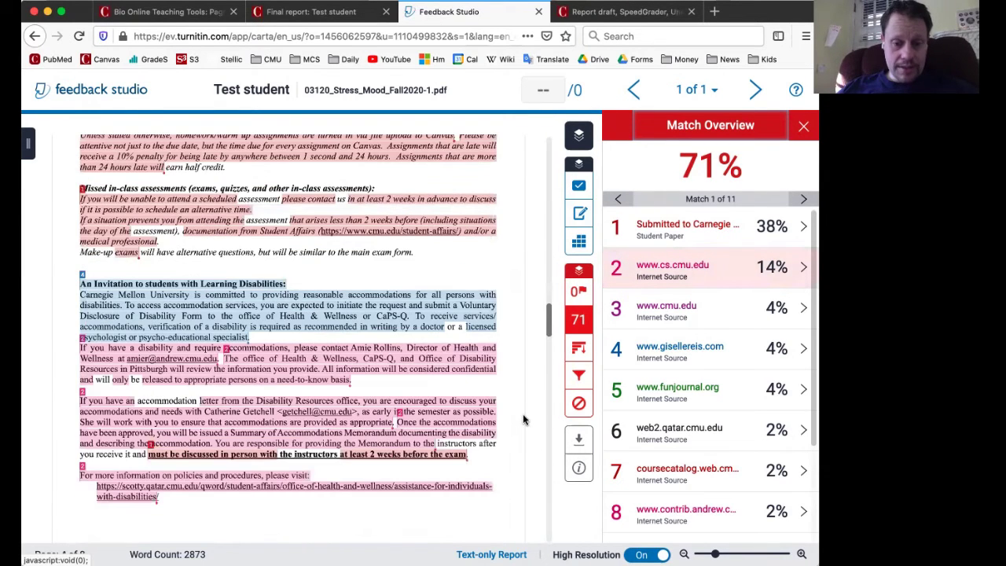
pyautogui.scroll(-2, 523, 420)
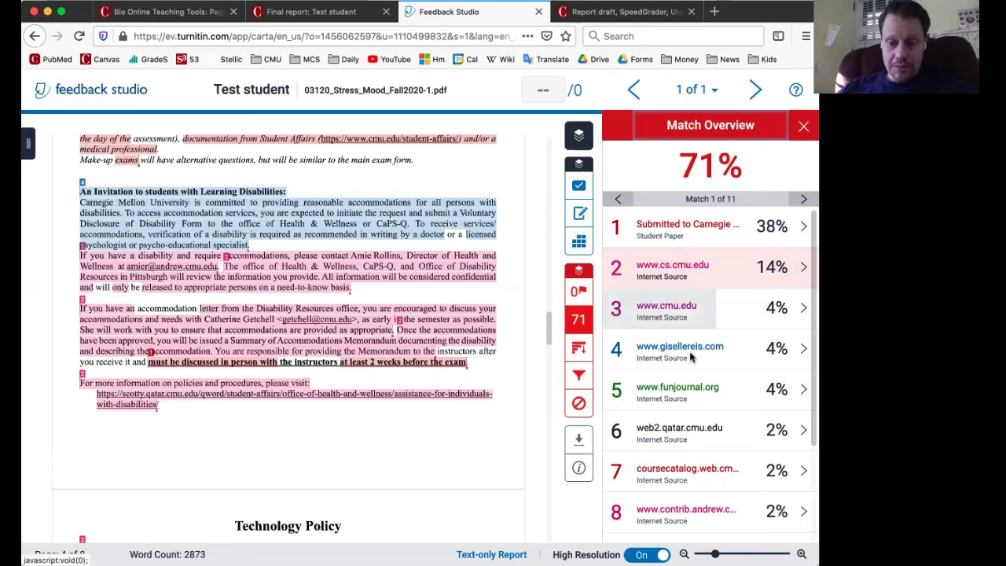
pyautogui.click(652, 385)
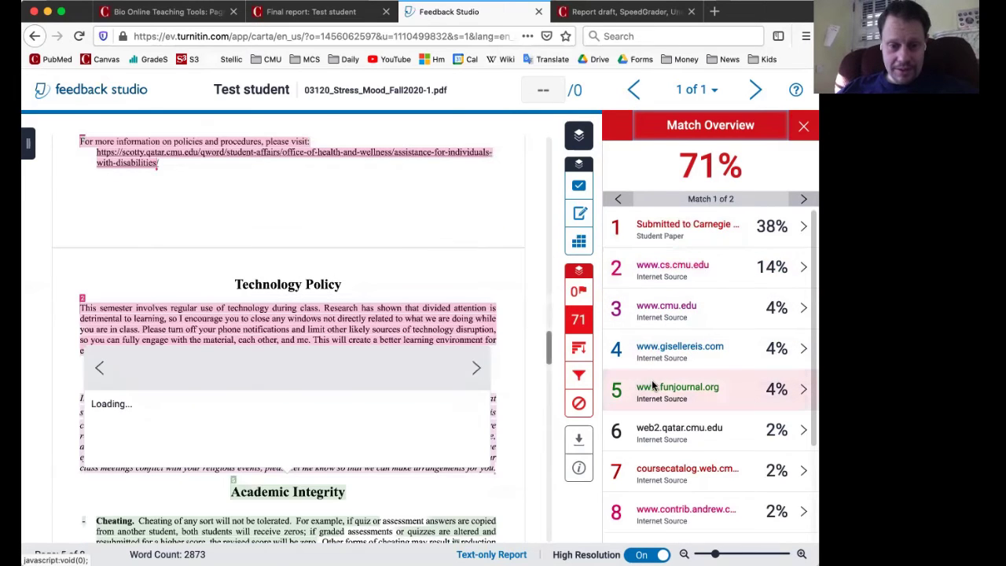
pyautogui.rightClick(530, 402)
pyautogui.rightClick(513, 382)
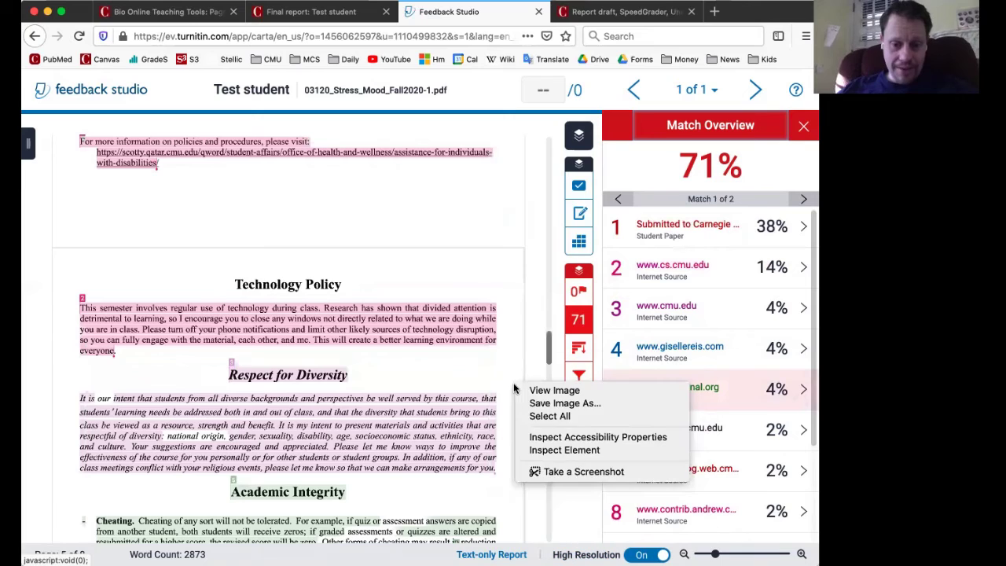
pyautogui.click(497, 315)
pyautogui.scroll(-5, 496, 314)
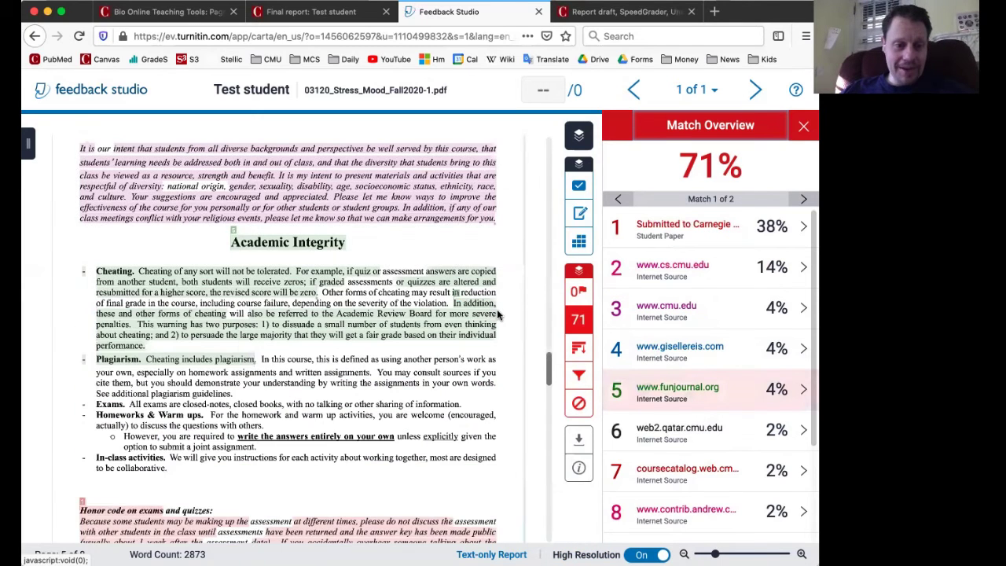
pyautogui.scroll(-3, 496, 314)
pyautogui.scroll(2, 496, 314)
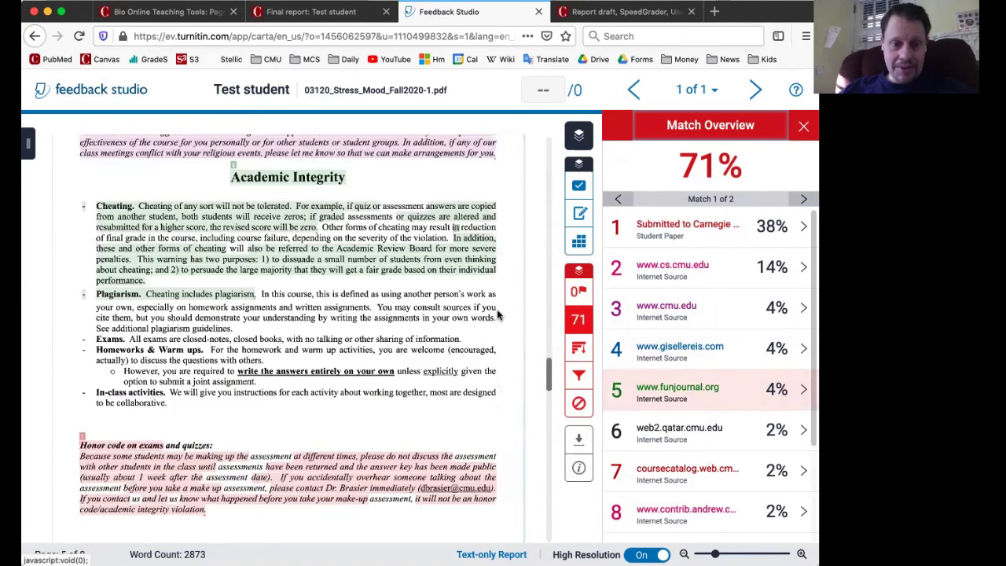
pyautogui.scroll(2, 496, 314)
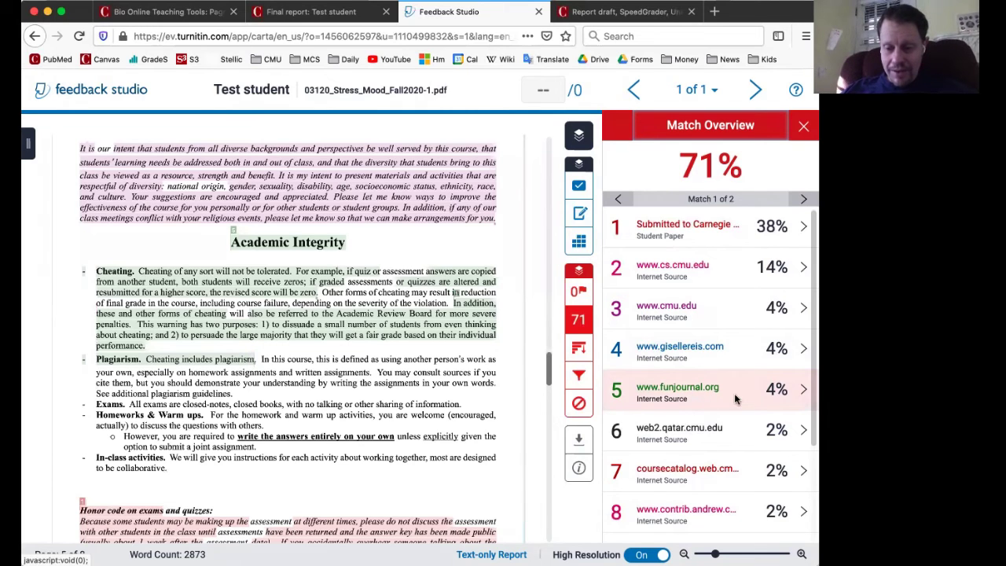
pyautogui.click(802, 389)
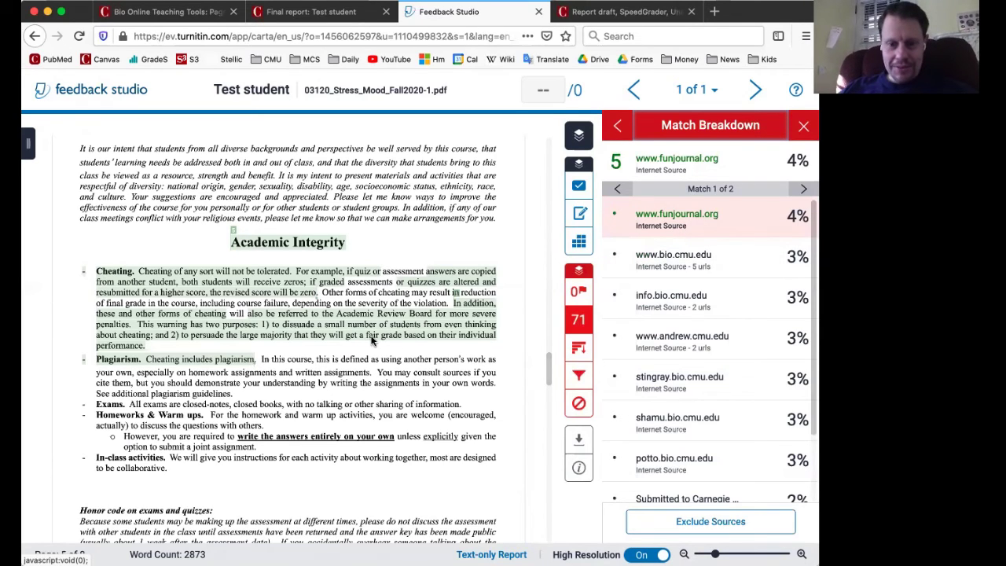
pyautogui.scroll(-4, 397, 334)
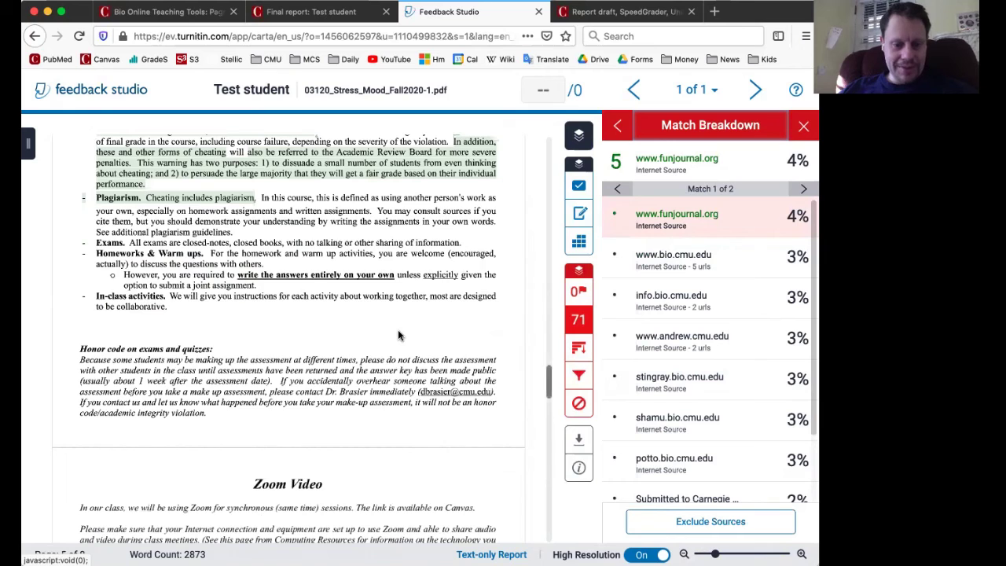
pyautogui.scroll(-20, 397, 335)
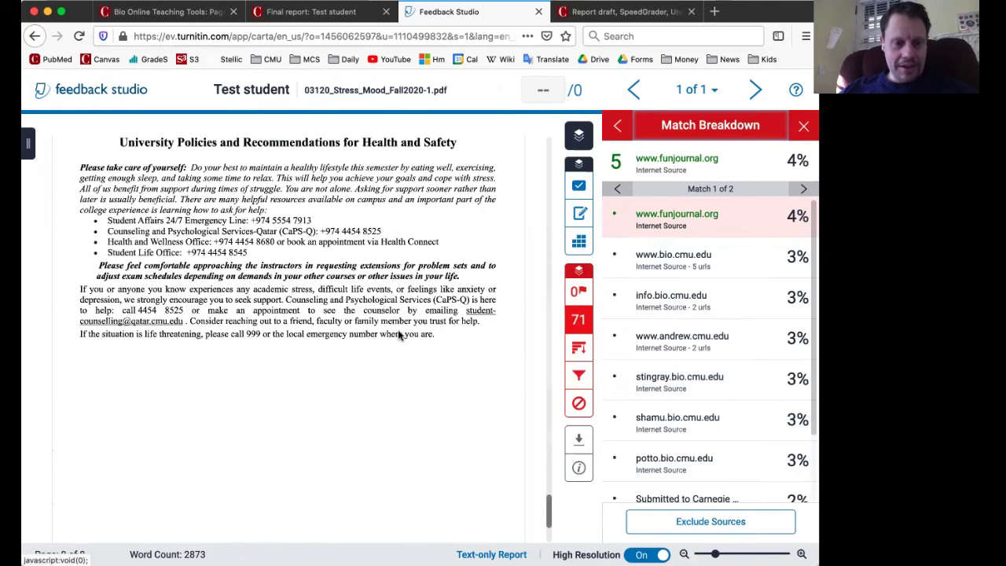
pyautogui.scroll(-3, 397, 334)
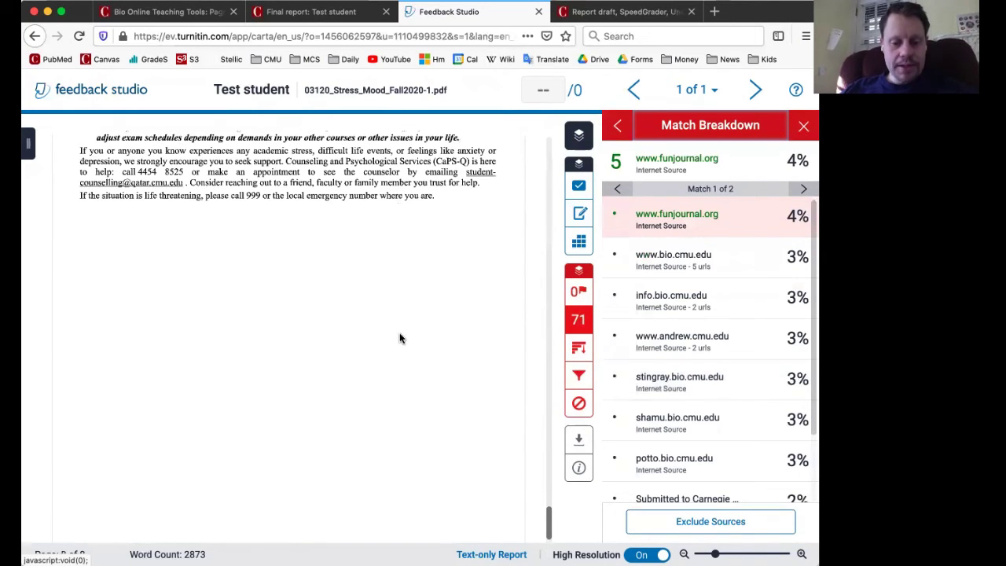
pyautogui.scroll(-1, 399, 338)
pyautogui.scroll(2, 399, 338)
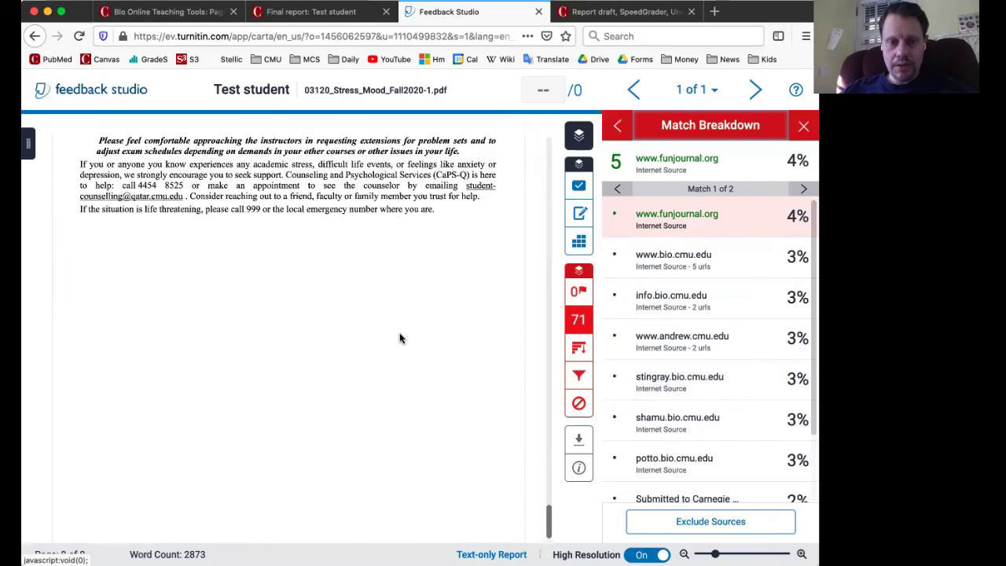
pyautogui.scroll(20, 400, 338)
pyautogui.scroll(20, 399, 338)
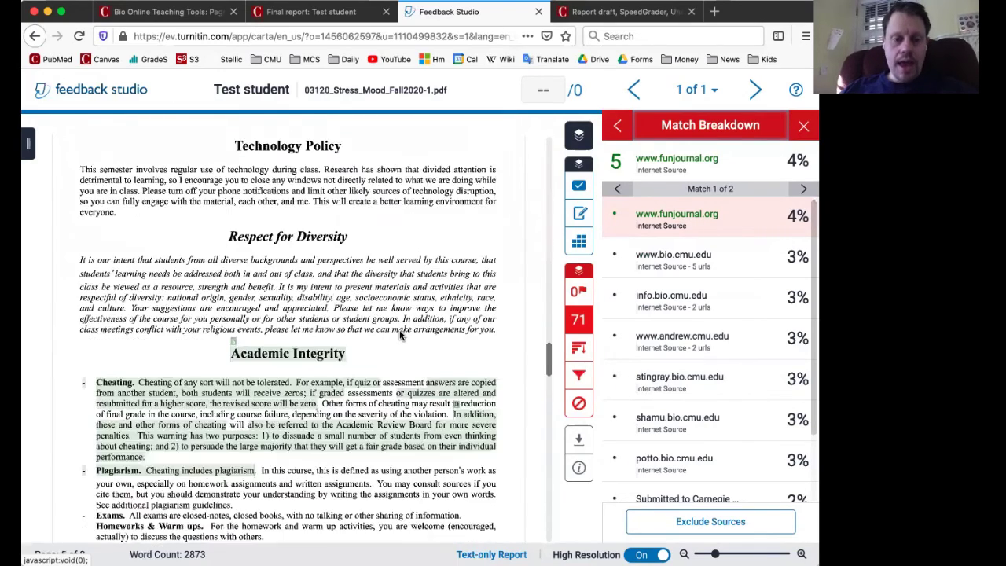
pyautogui.scroll(10, 399, 335)
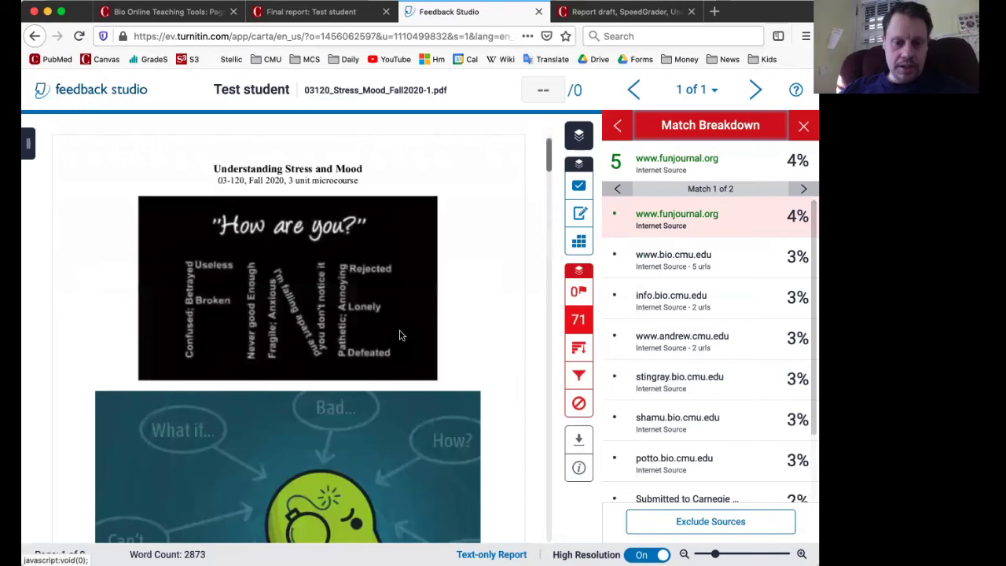
pyautogui.scroll(-3, 288, 338)
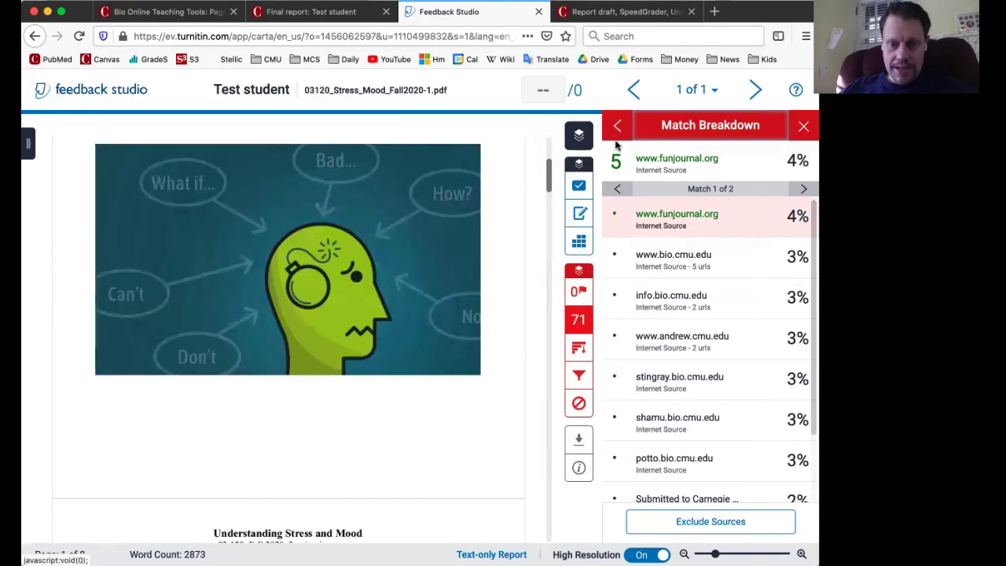
pyautogui.rightClick(585, 324)
pyautogui.click(583, 322)
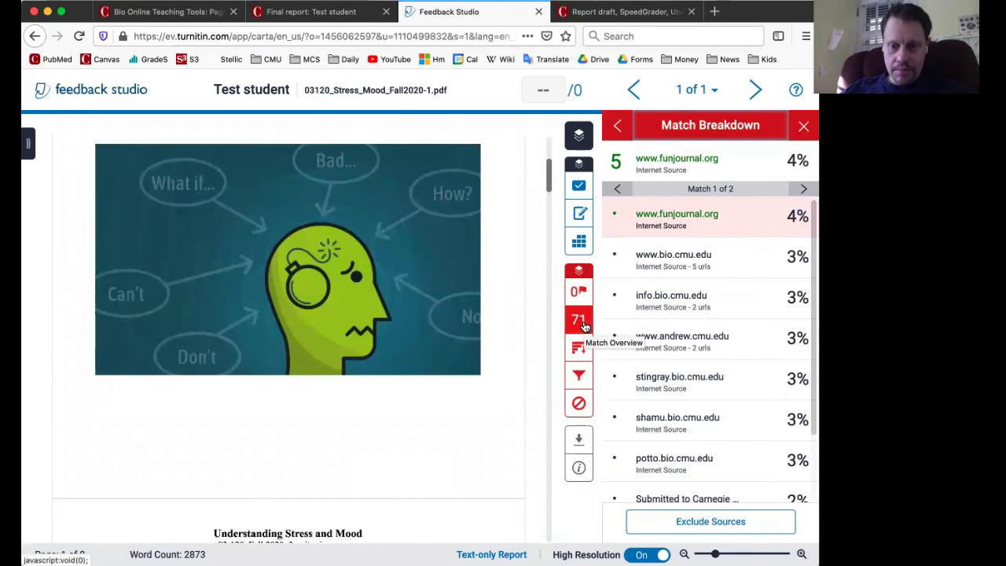
pyautogui.click(617, 191)
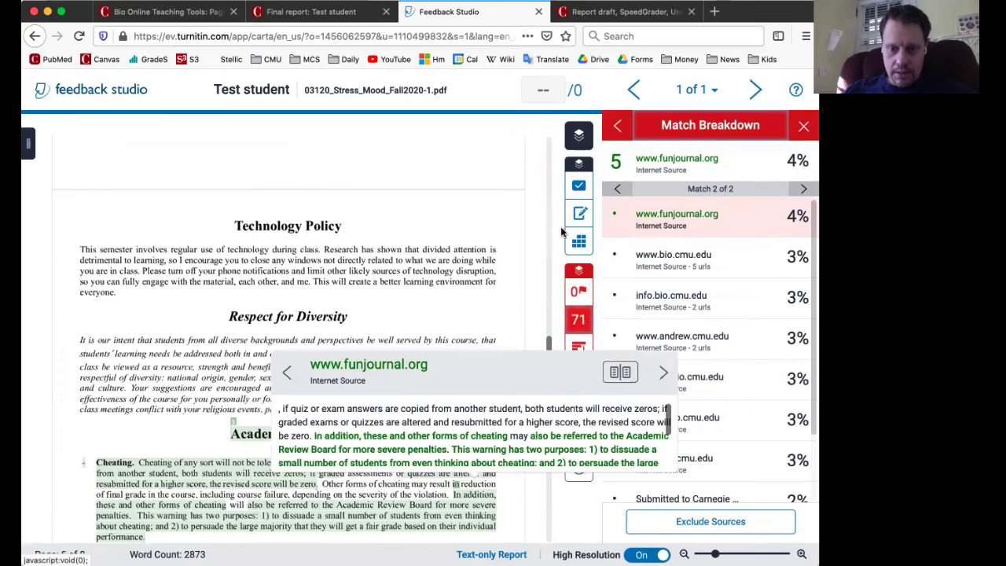
pyautogui.click(497, 281)
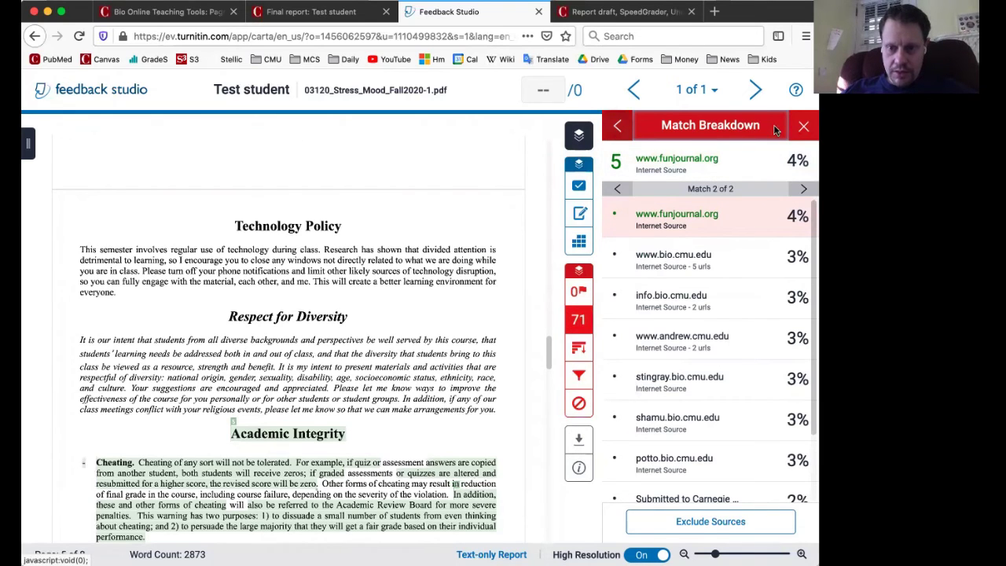
pyautogui.click(618, 126)
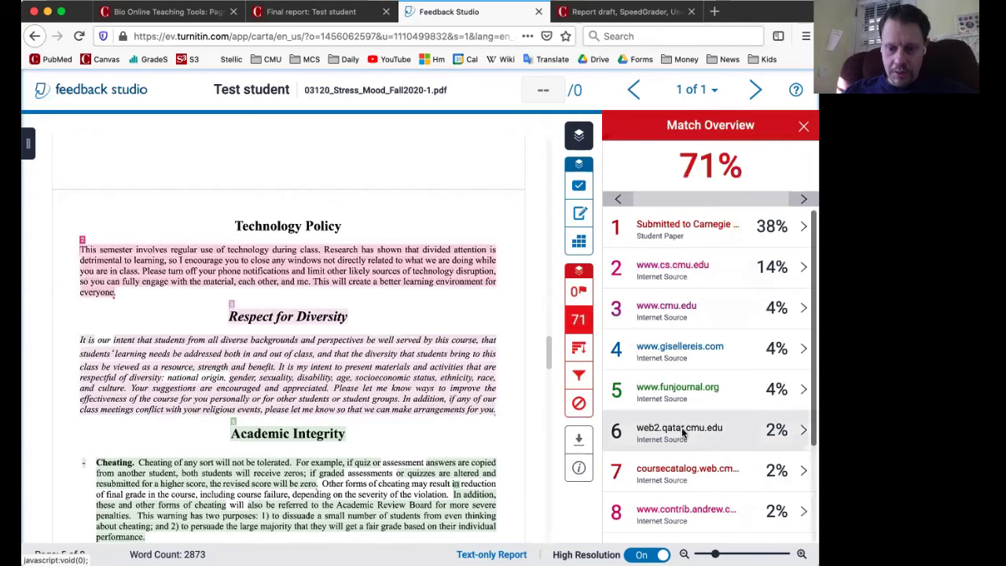
# Step: Select match 10, psychiatry.med.miami.edu (<1%), view its source excerpt, and return to the paper's first page
pyautogui.scroll(-1, 686, 492)
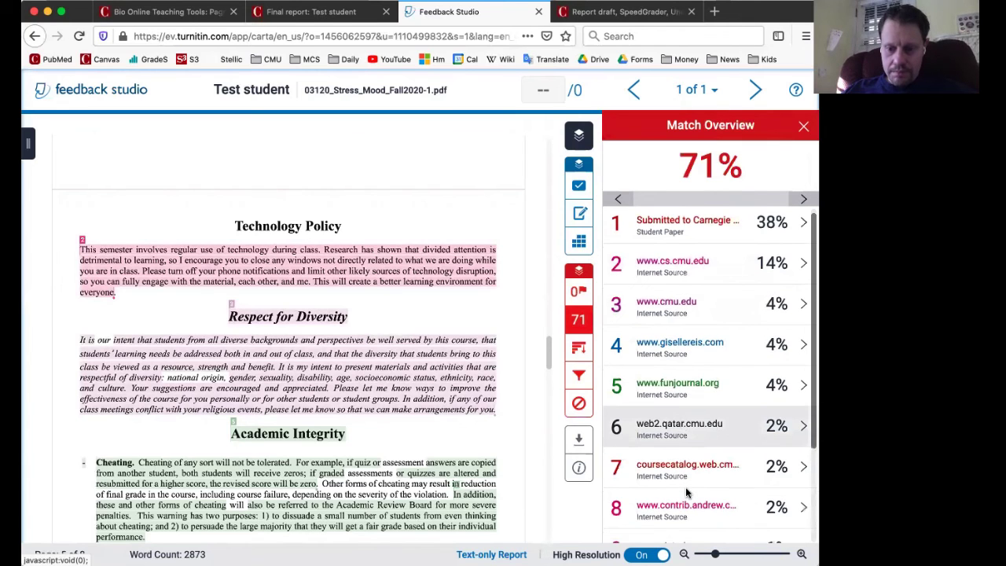
pyautogui.scroll(-3, 686, 492)
pyautogui.click(677, 454)
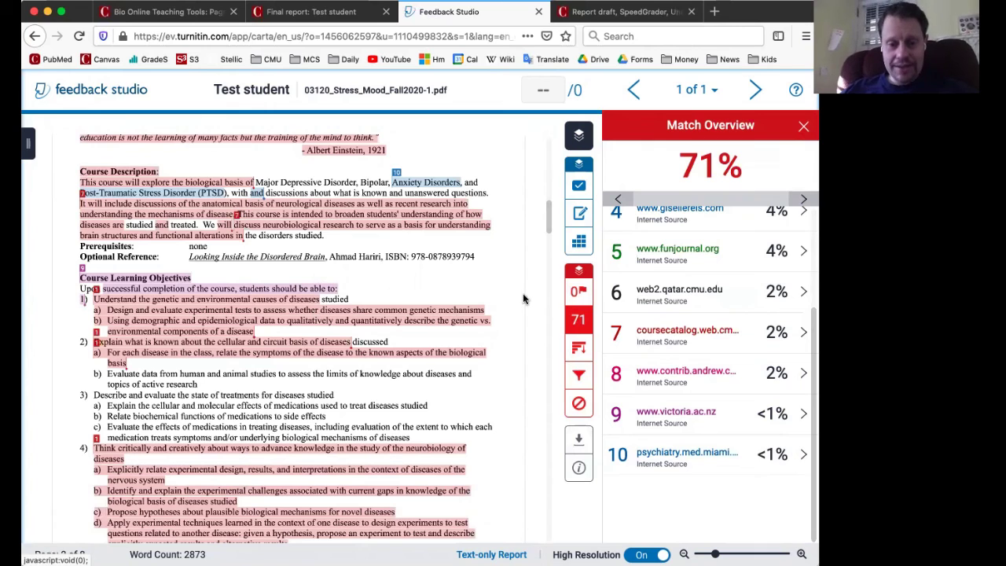
pyautogui.click(547, 225)
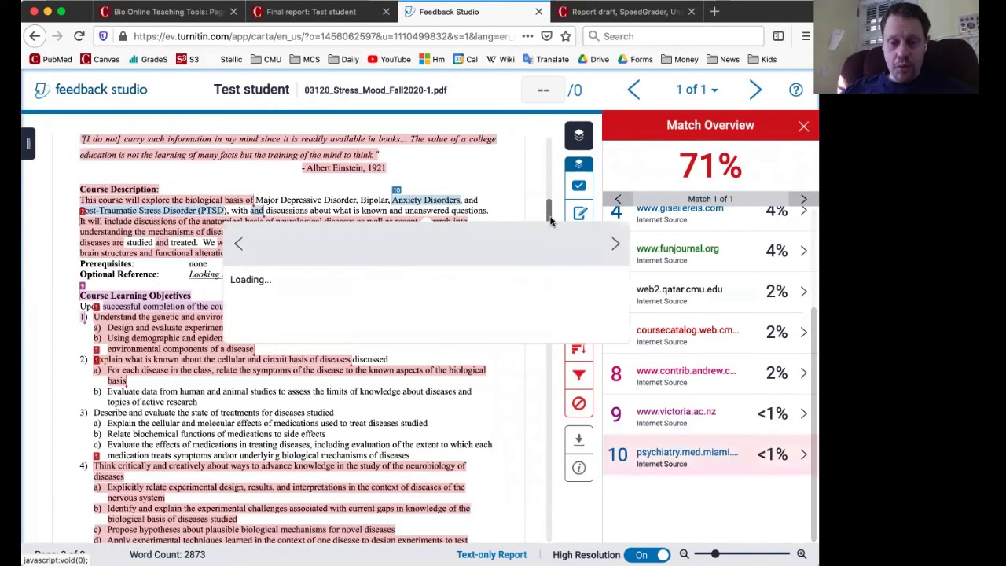
pyautogui.moveTo(548, 209); pyautogui.dragTo(549, 139)
pyautogui.click(549, 138)
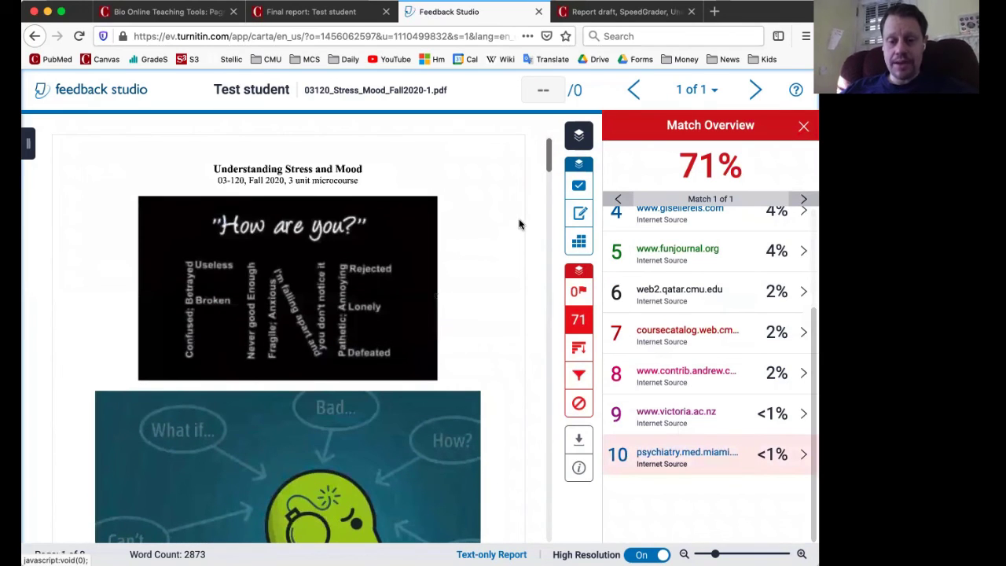